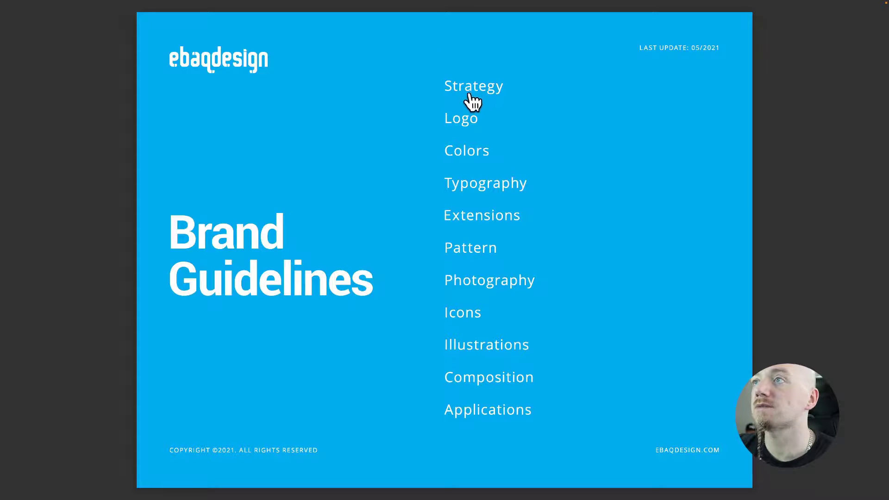
Scroll the ebaqdesign guidelines PDF past Brand Vision and Primary Colors to page 35, Type Don'ts
{"action": "scroll", "coordinate": [423, 364], "scroll_direction": "down", "scroll_amount": 10}
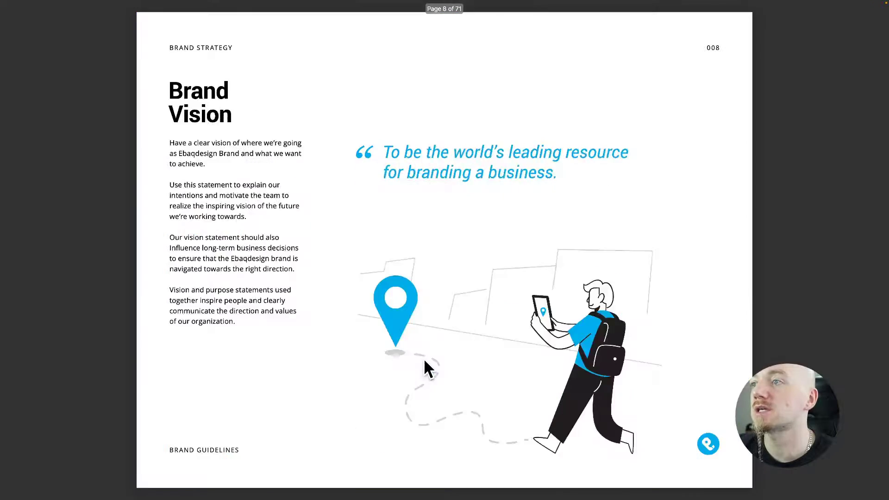
{"action": "scroll", "coordinate": [424, 361], "scroll_direction": "down", "scroll_amount": 17}
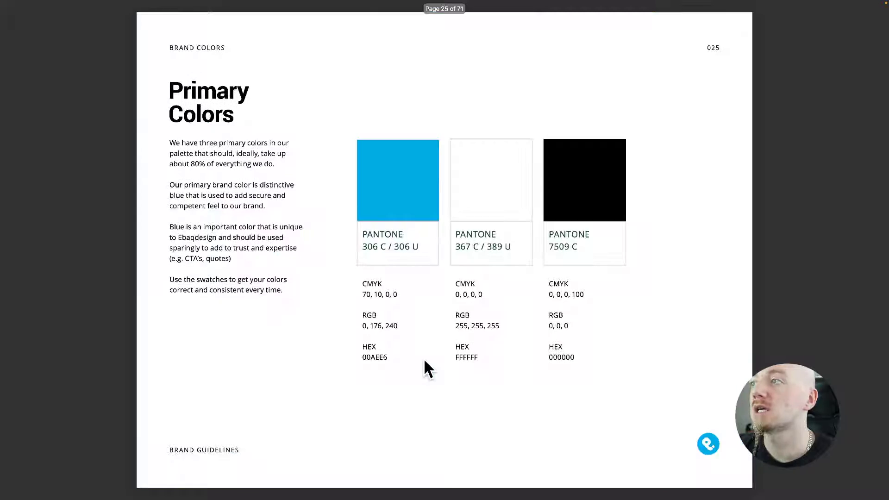
{"action": "scroll", "coordinate": [424, 358], "scroll_direction": "down", "scroll_amount": 10}
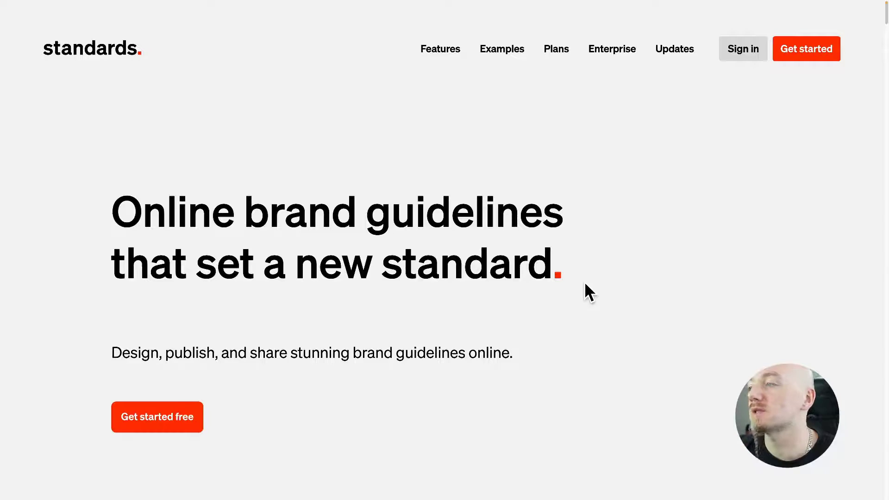
Scroll through the Standards showcase of published brand guideline examples
{"action": "scroll", "coordinate": [585, 284], "scroll_direction": "down", "scroll_amount": 5}
{"action": "scroll", "coordinate": [484, 360], "scroll_direction": "down", "scroll_amount": 4}
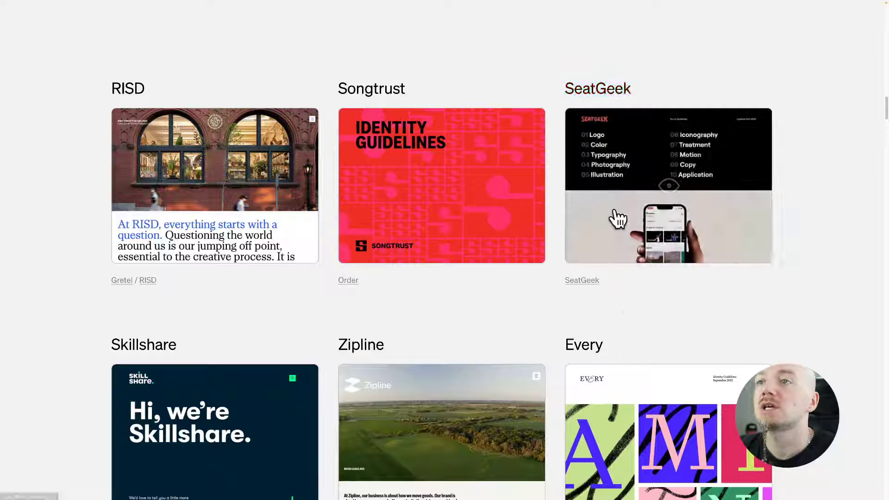
{"action": "scroll", "coordinate": [446, 309], "scroll_direction": "down", "scroll_amount": 2}
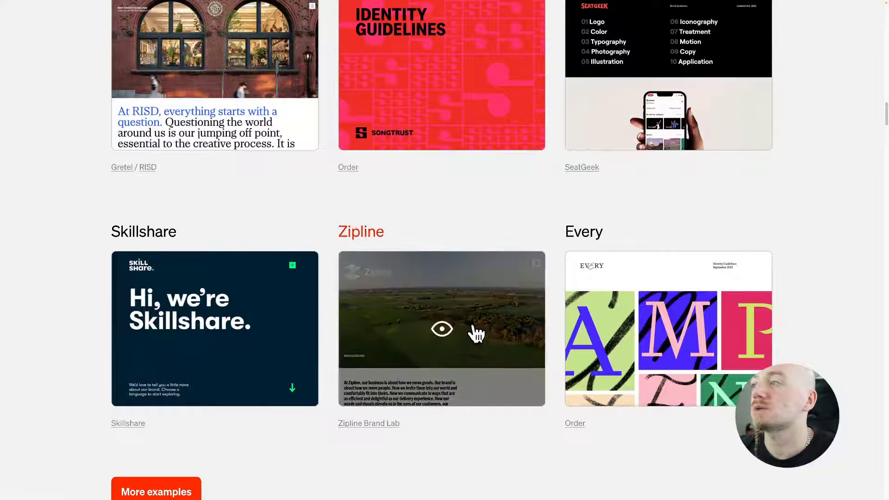
{"action": "scroll", "coordinate": [444, 364], "scroll_direction": "down", "scroll_amount": 2}
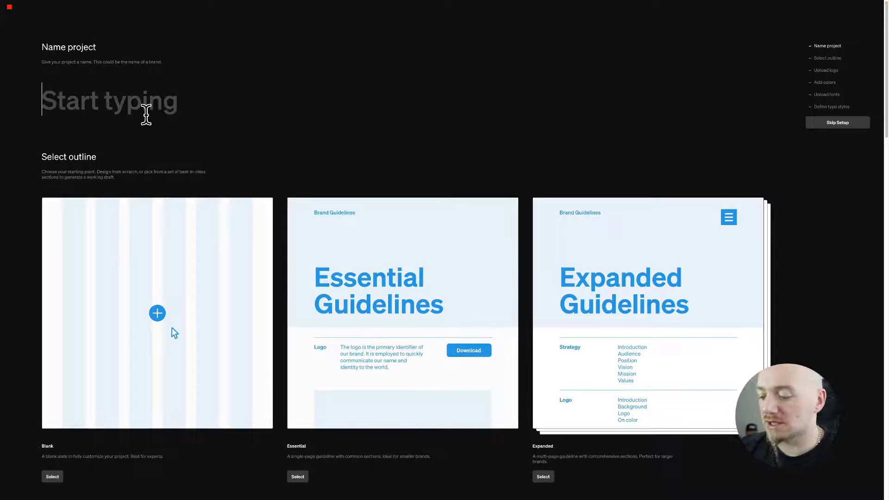
Name the project Ebaqdesign and base it on the Expanded outline
{"action": "type", "text": "Ebaqdesign"}
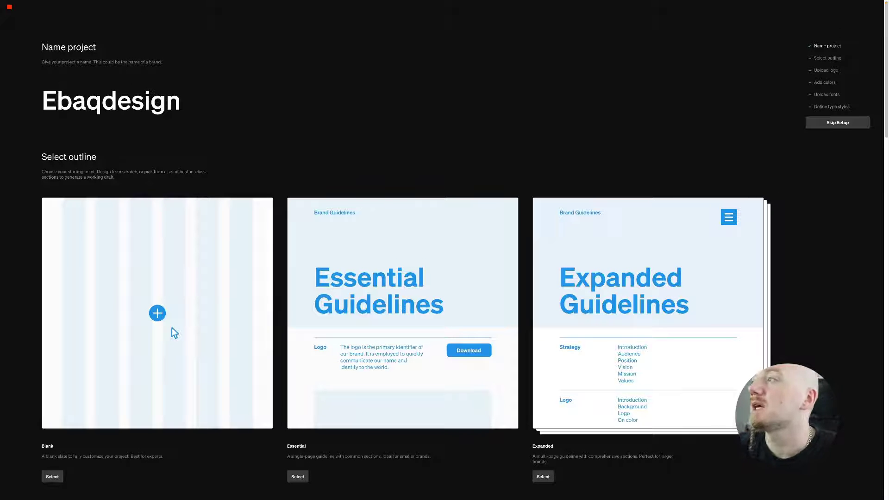
{"action": "scroll", "coordinate": [181, 222], "scroll_direction": "down", "scroll_amount": 1}
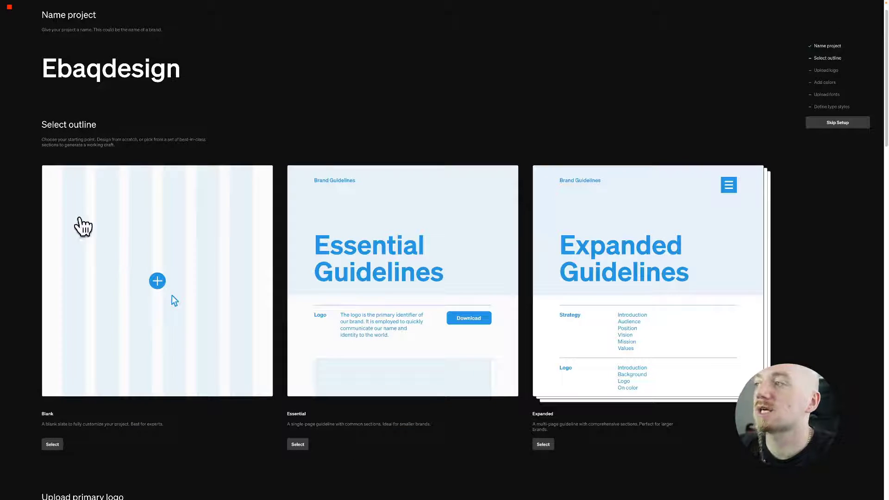
{"action": "scroll", "coordinate": [463, 282], "scroll_direction": "down", "scroll_amount": 1}
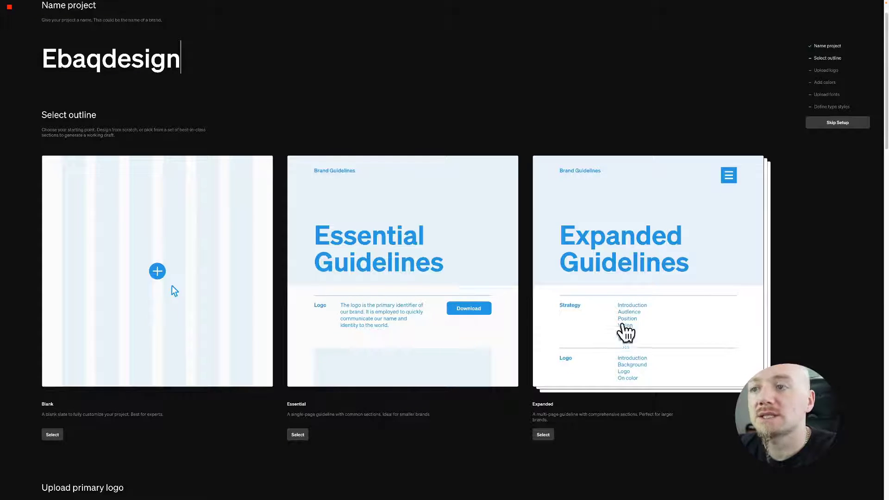
{"action": "left_click", "coordinate": [595, 342]}
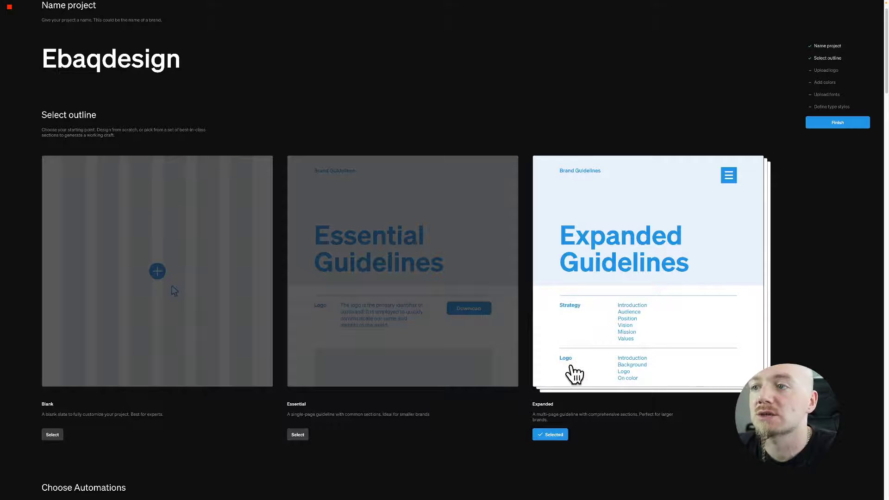
Scroll down past the Choose Automations options, keeping all automations
{"action": "scroll", "coordinate": [570, 367], "scroll_direction": "down", "scroll_amount": 8}
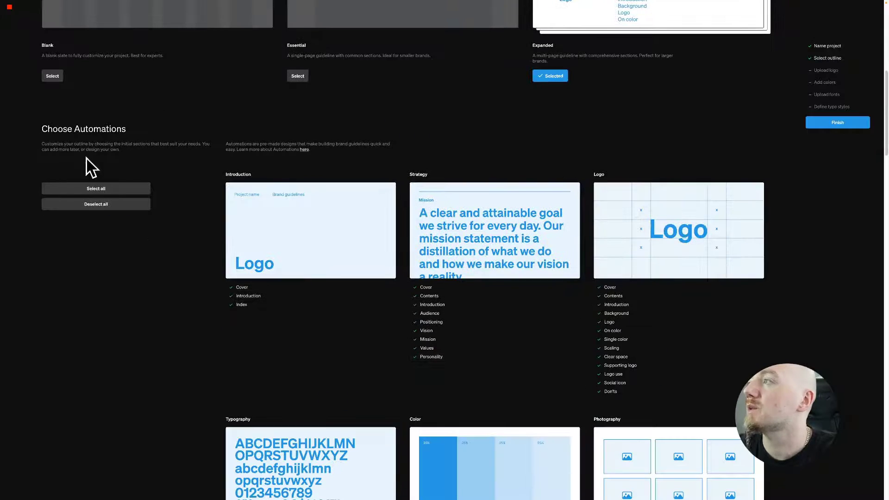
{"action": "scroll", "coordinate": [312, 268], "scroll_direction": "down", "scroll_amount": 1}
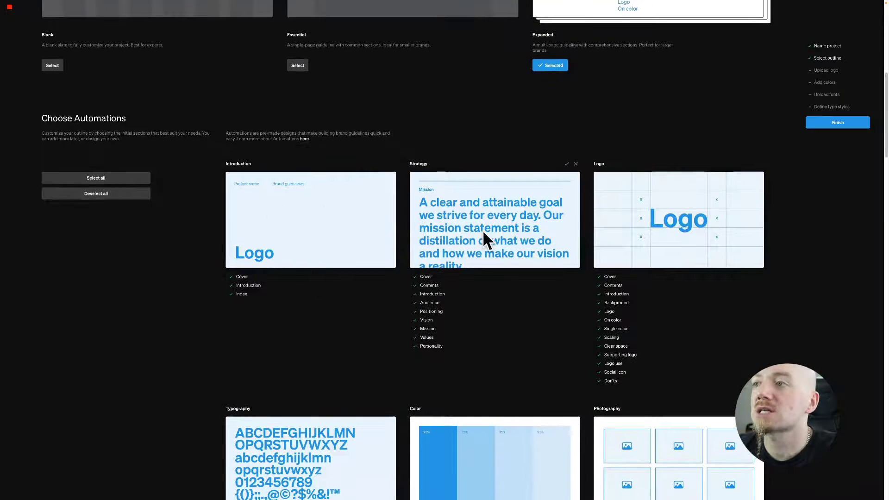
{"action": "scroll", "coordinate": [487, 244], "scroll_direction": "down", "scroll_amount": 2}
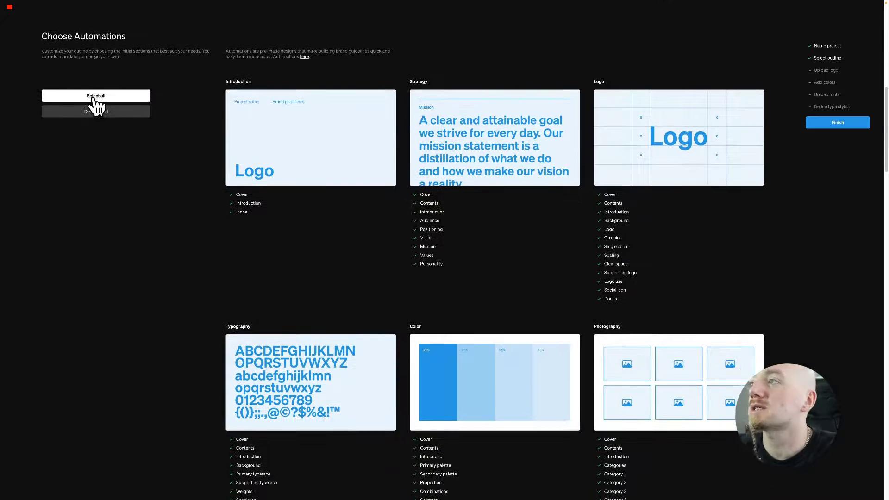
{"action": "scroll", "coordinate": [480, 381], "scroll_direction": "down", "scroll_amount": 10}
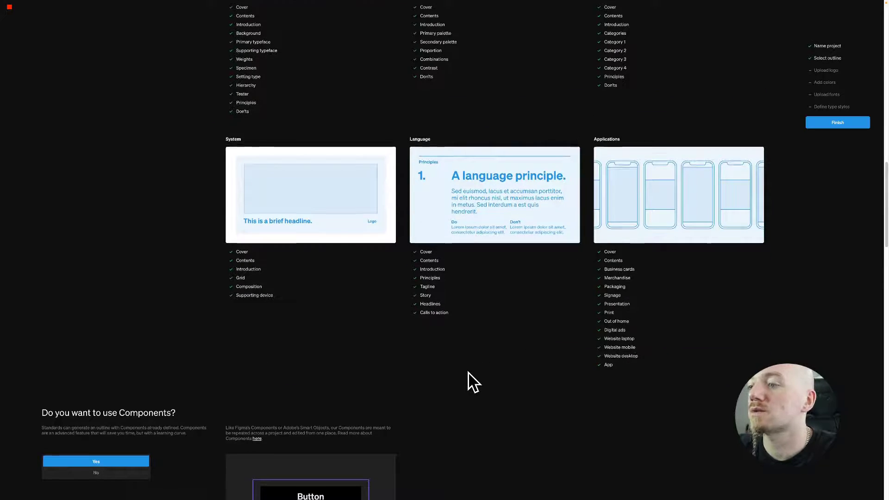
{"action": "scroll", "coordinate": [468, 373], "scroll_direction": "down", "scroll_amount": 5}
{"action": "scroll", "coordinate": [478, 356], "scroll_direction": "down", "scroll_amount": 8}
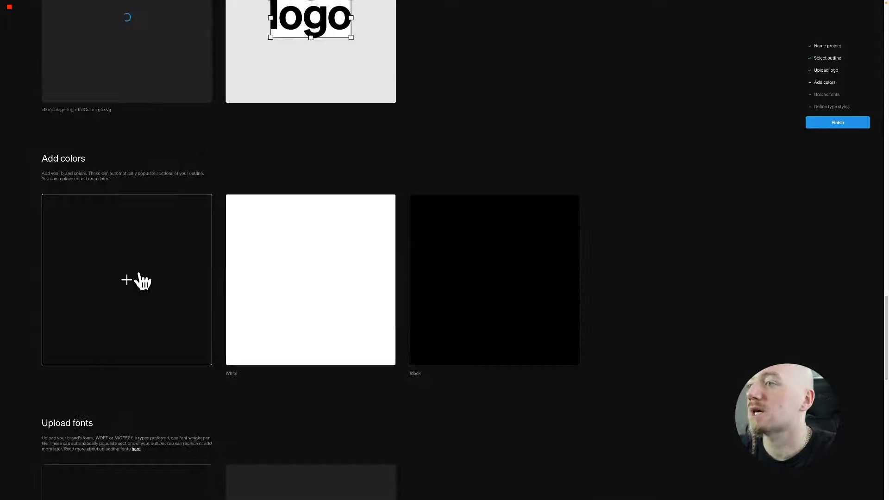
Add the blue brand colour 00a8e6 to the palette and scroll down to Define type styles
{"action": "left_click", "coordinate": [136, 279]}
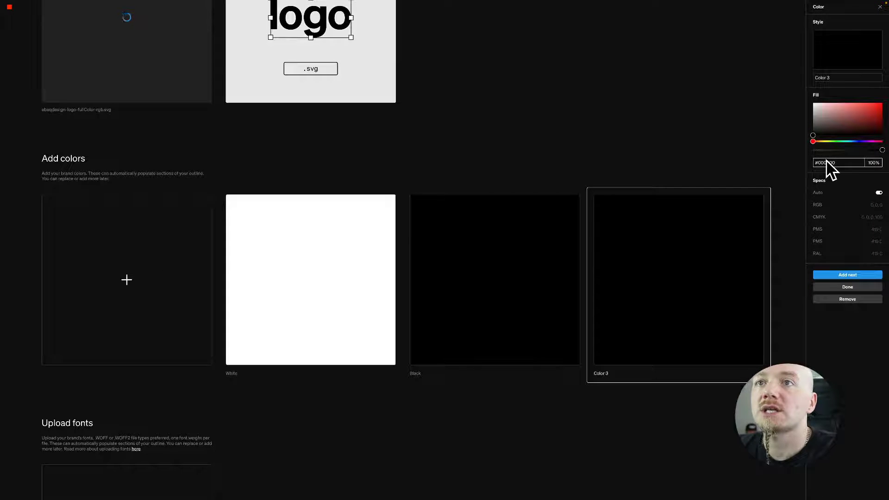
{"action": "double_click", "coordinate": [829, 162]}
{"action": "type", "text": "00"}
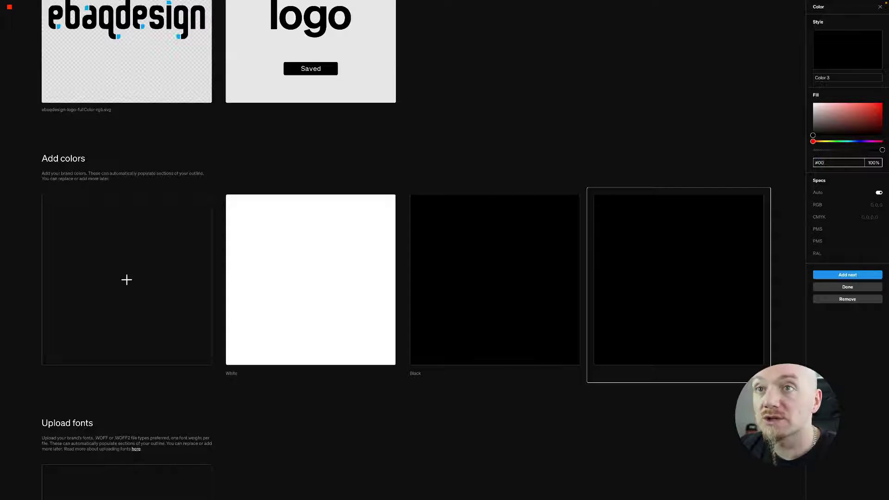
{"action": "type", "text": "a8e6"}
{"action": "left_click", "coordinate": [847, 275]}
{"action": "scroll", "coordinate": [130, 327], "scroll_direction": "down", "scroll_amount": 5}
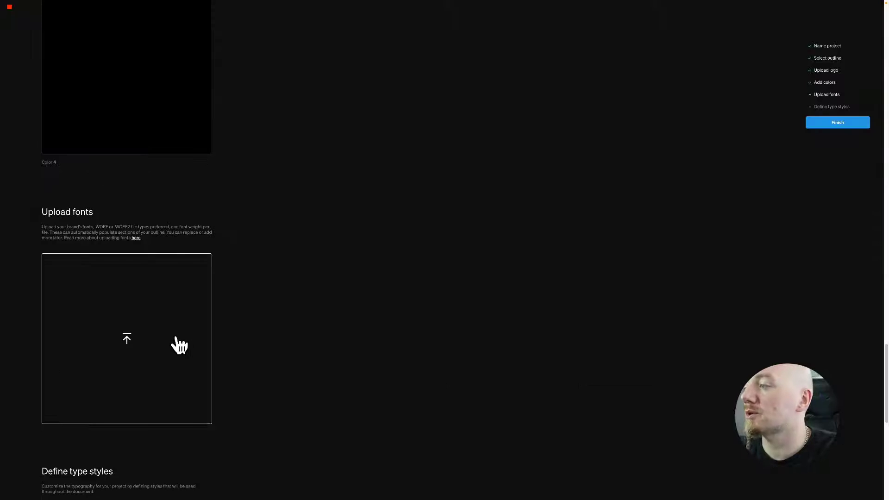
{"action": "scroll", "coordinate": [180, 345], "scroll_direction": "down", "scroll_amount": 6}
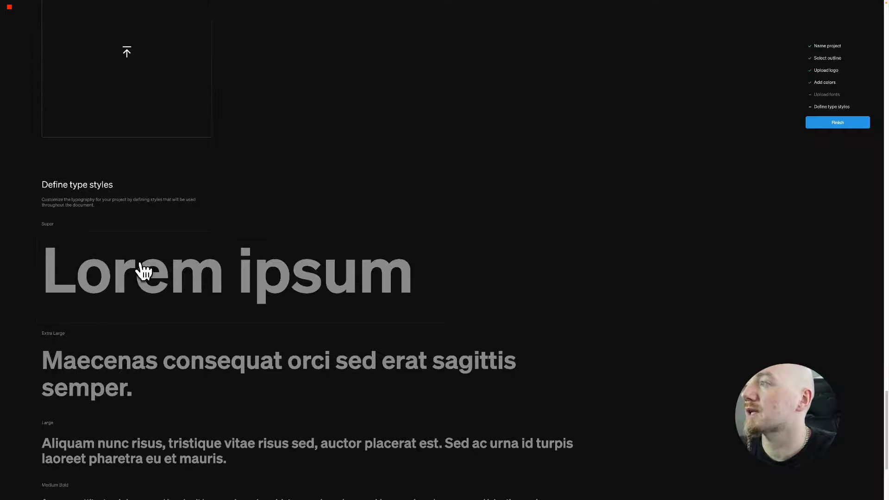
{"action": "scroll", "coordinate": [144, 273], "scroll_direction": "down", "scroll_amount": 4}
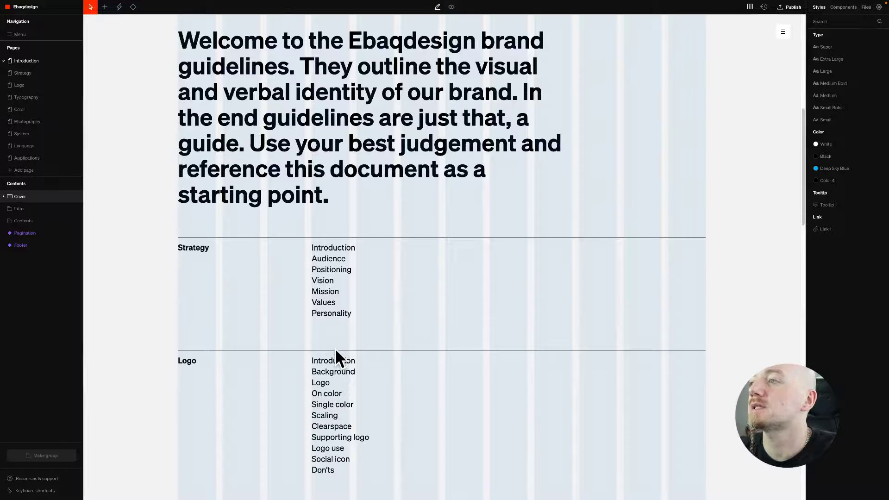
Open the Logo page of the Ebaqdesign guidelines
{"action": "scroll", "coordinate": [367, 354], "scroll_direction": "down", "scroll_amount": 10}
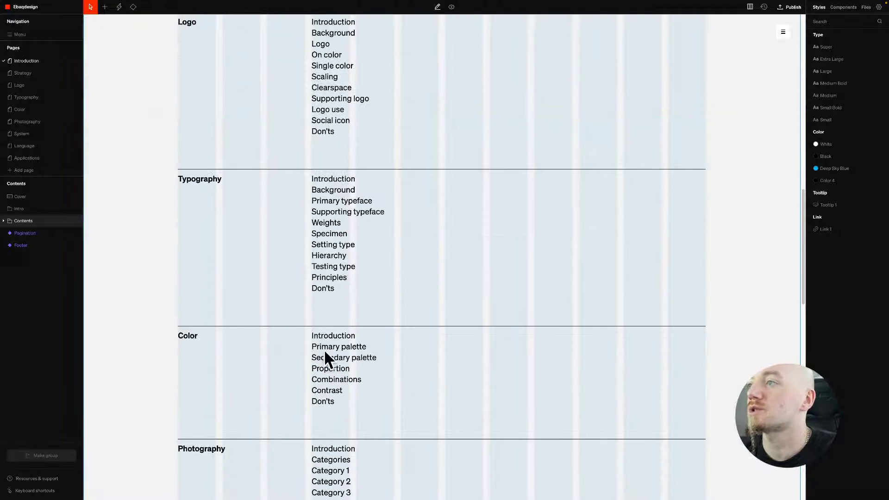
{"action": "scroll", "coordinate": [370, 343], "scroll_direction": "down", "scroll_amount": 10}
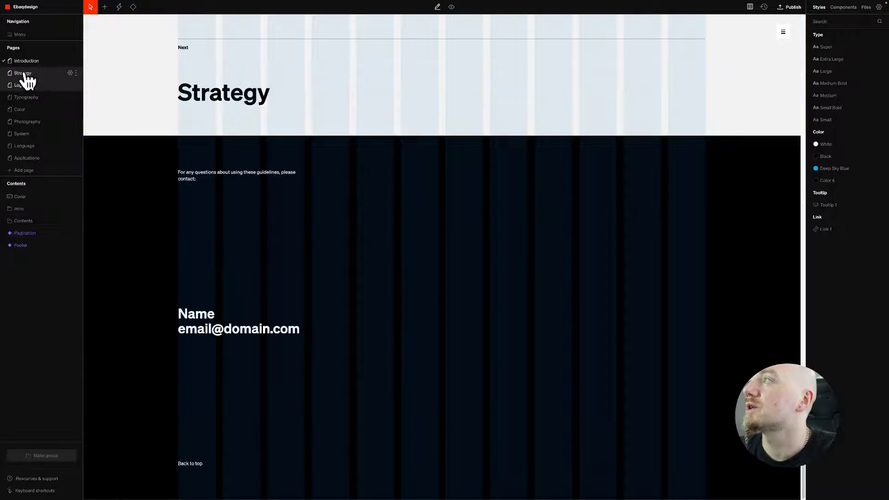
{"action": "left_click", "coordinate": [19, 86]}
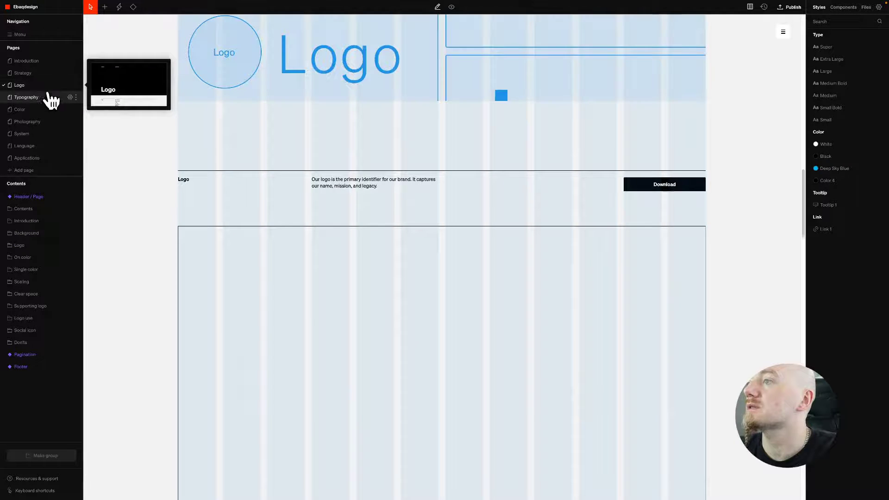
{"action": "scroll", "coordinate": [395, 328], "scroll_direction": "down", "scroll_amount": 8}
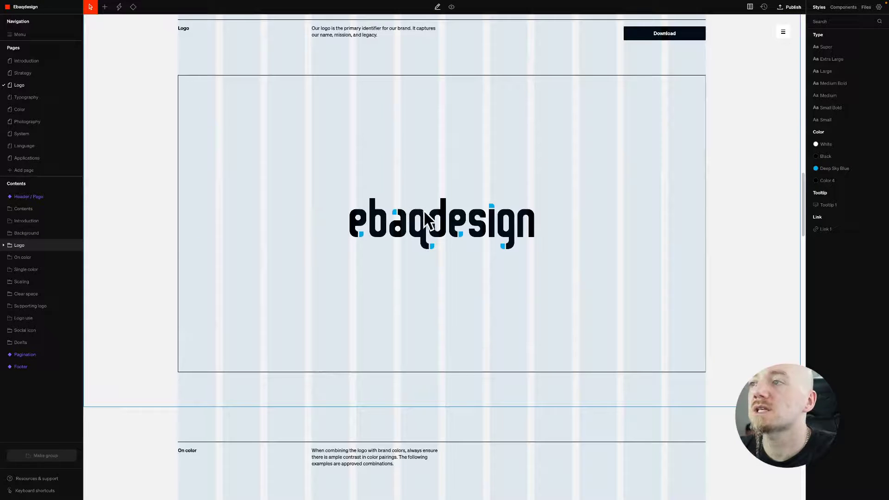
{"action": "scroll", "coordinate": [407, 271], "scroll_direction": "down", "scroll_amount": 10}
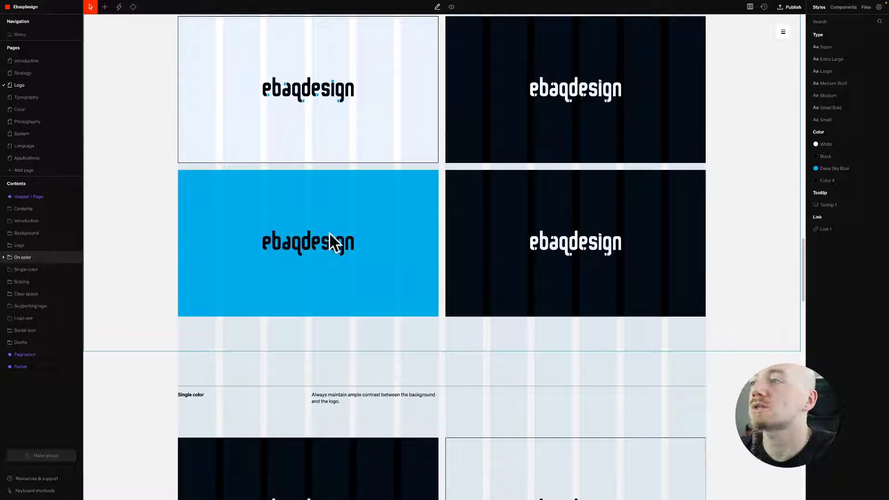
Select the On color section, then review Scaling, Clear space, Logo use and Don'ts down to the footer
{"action": "left_click", "coordinate": [311, 264]}
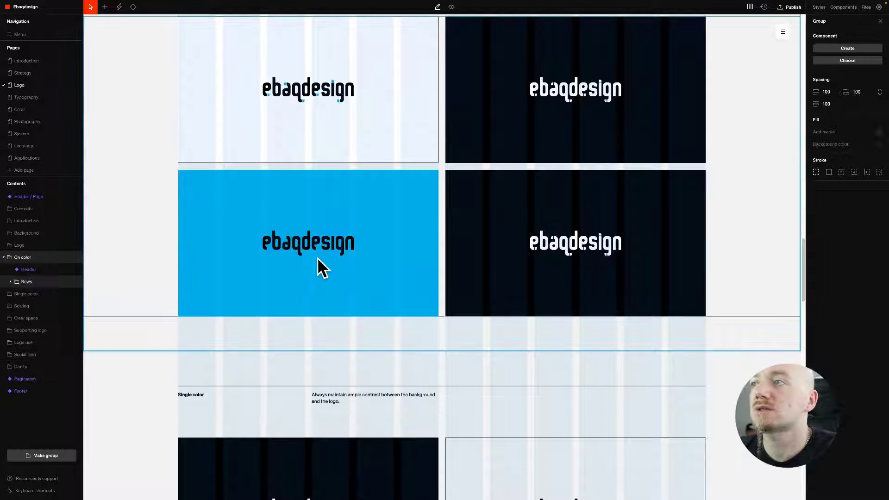
{"action": "scroll", "coordinate": [340, 253], "scroll_direction": "down", "scroll_amount": 2}
{"action": "scroll", "coordinate": [337, 250], "scroll_direction": "down", "scroll_amount": 10}
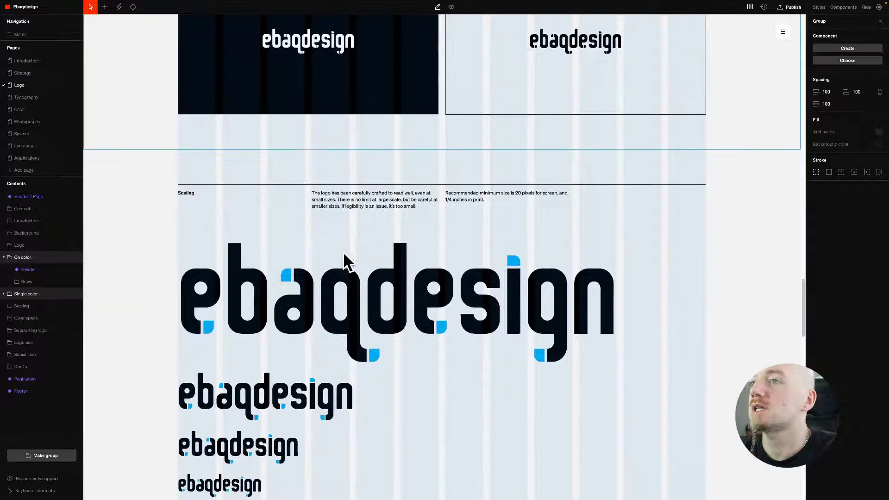
{"action": "scroll", "coordinate": [492, 232], "scroll_direction": "down", "scroll_amount": 4}
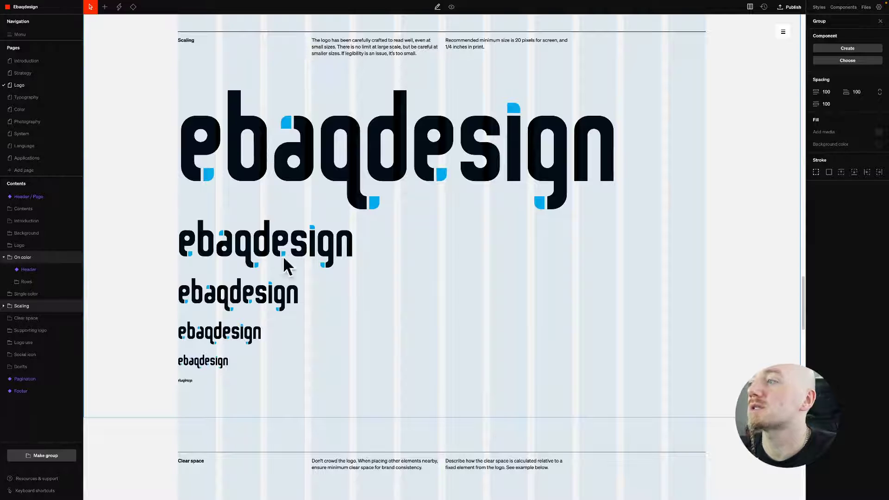
{"action": "scroll", "coordinate": [304, 315], "scroll_direction": "down", "scroll_amount": 12}
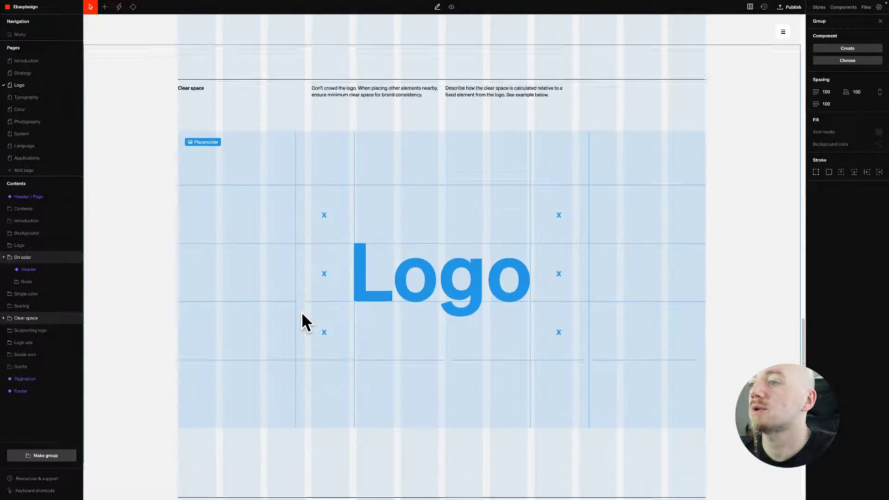
{"action": "scroll", "coordinate": [302, 312], "scroll_direction": "down", "scroll_amount": 10}
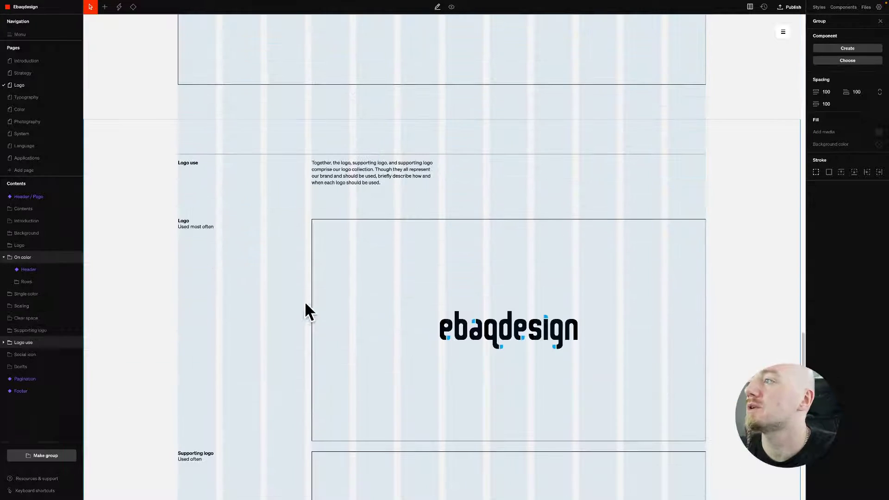
{"action": "scroll", "coordinate": [308, 309], "scroll_direction": "down", "scroll_amount": 10}
{"action": "scroll", "coordinate": [427, 342], "scroll_direction": "down", "scroll_amount": 6}
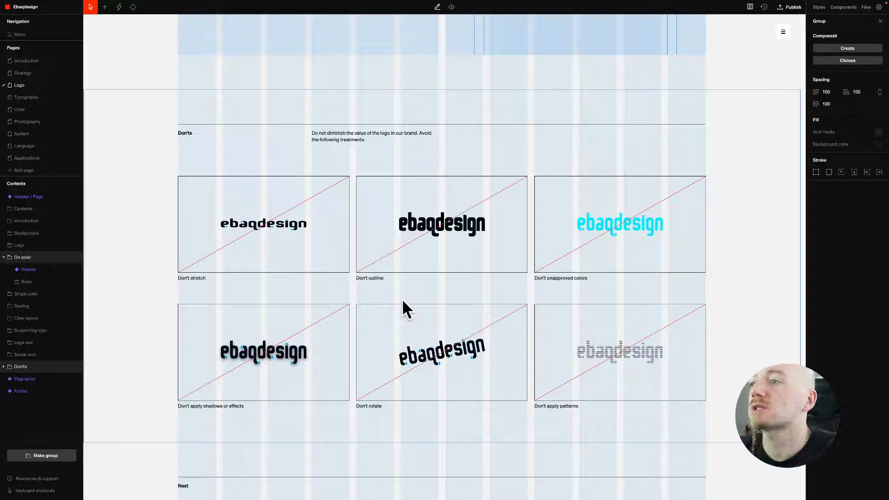
{"action": "scroll", "coordinate": [415, 317], "scroll_direction": "down", "scroll_amount": 7}
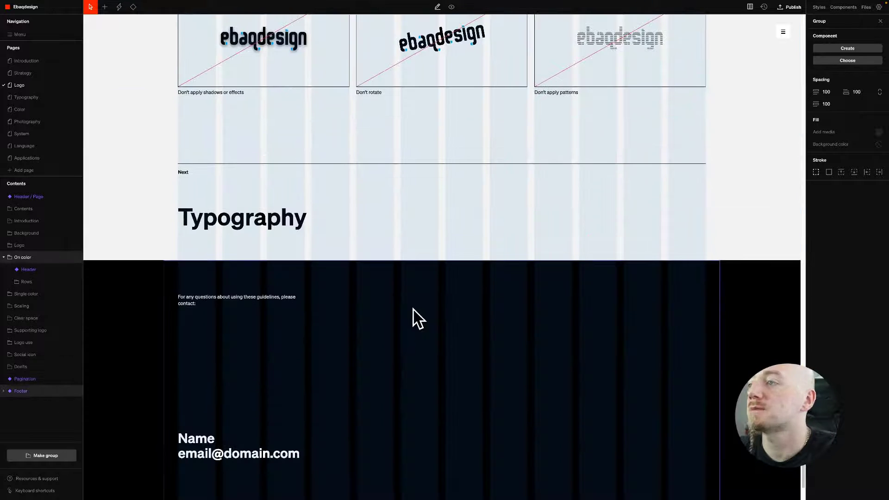
Open the Color page and review Primary palette, Secondary palette, Proportion and Contrast
{"action": "left_click", "coordinate": [20, 113]}
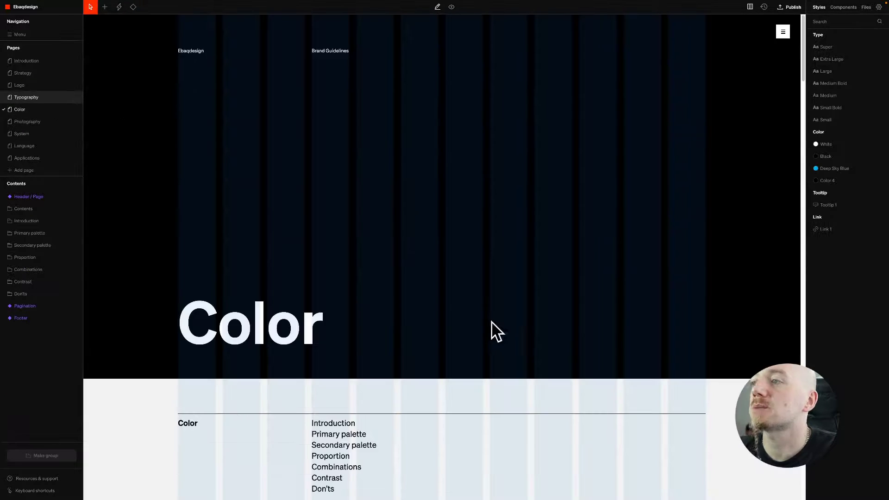
{"action": "scroll", "coordinate": [466, 331], "scroll_direction": "down", "scroll_amount": 16}
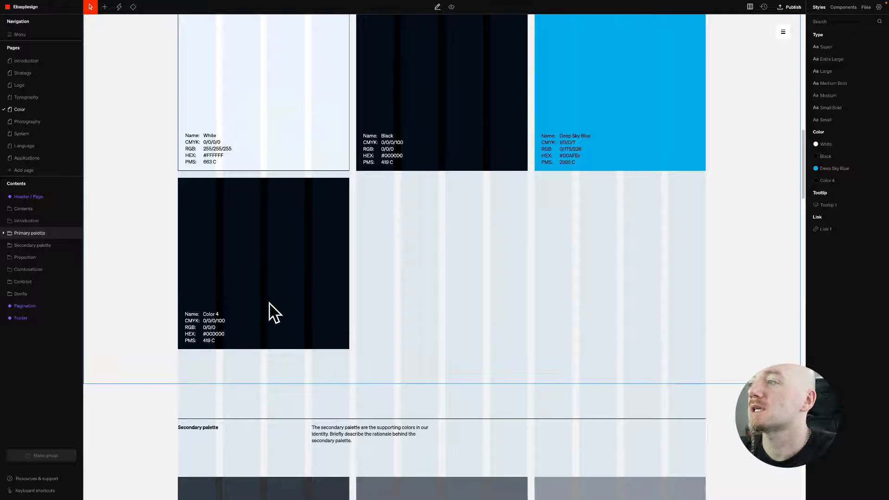
{"action": "scroll", "coordinate": [391, 291], "scroll_direction": "down", "scroll_amount": 13}
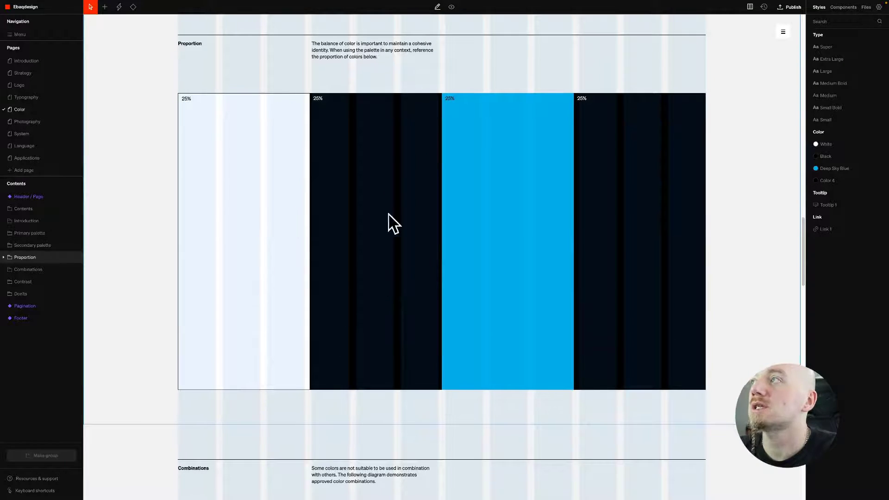
{"action": "scroll", "coordinate": [377, 299], "scroll_direction": "down", "scroll_amount": 15}
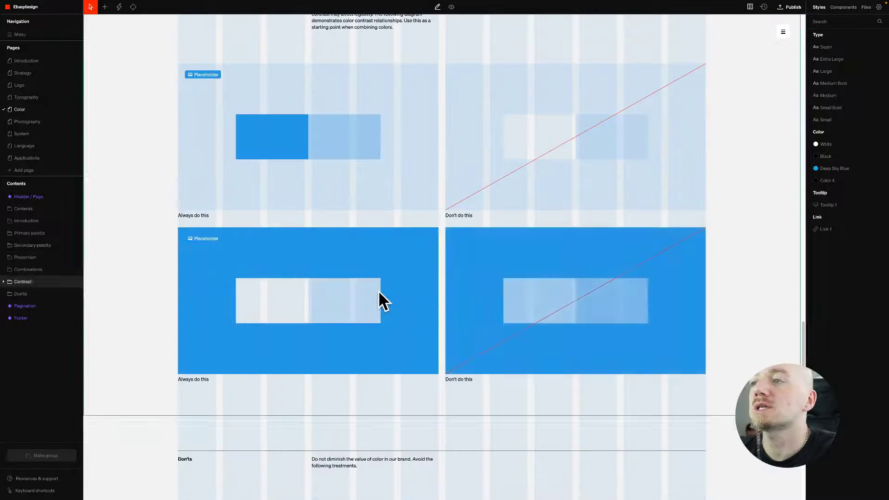
{"action": "scroll", "coordinate": [378, 297], "scroll_direction": "down", "scroll_amount": 15}
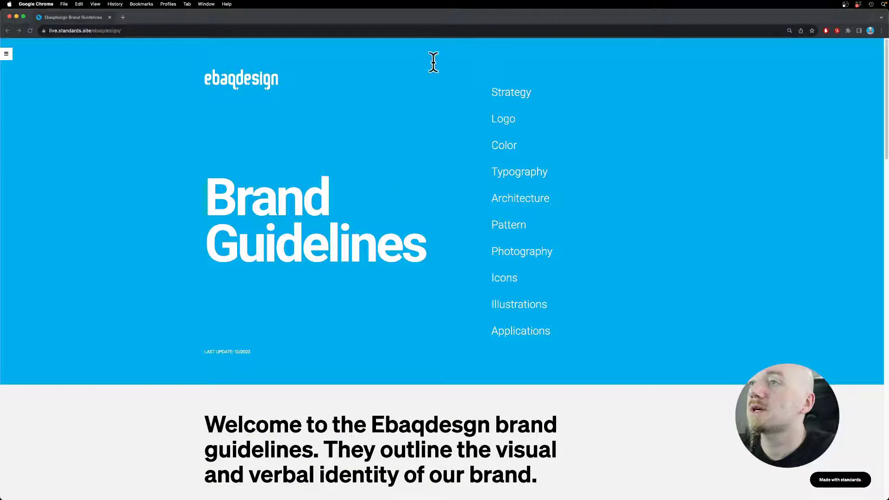
Open Strategy on the live guidelines site, then move on to the Logo page and scroll through it
{"action": "left_click", "coordinate": [508, 95]}
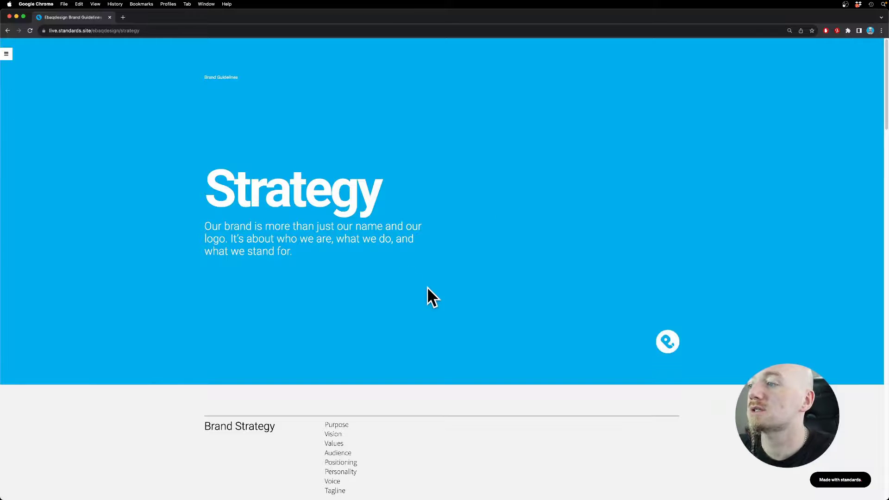
{"action": "scroll", "coordinate": [427, 287], "scroll_direction": "down", "scroll_amount": 20}
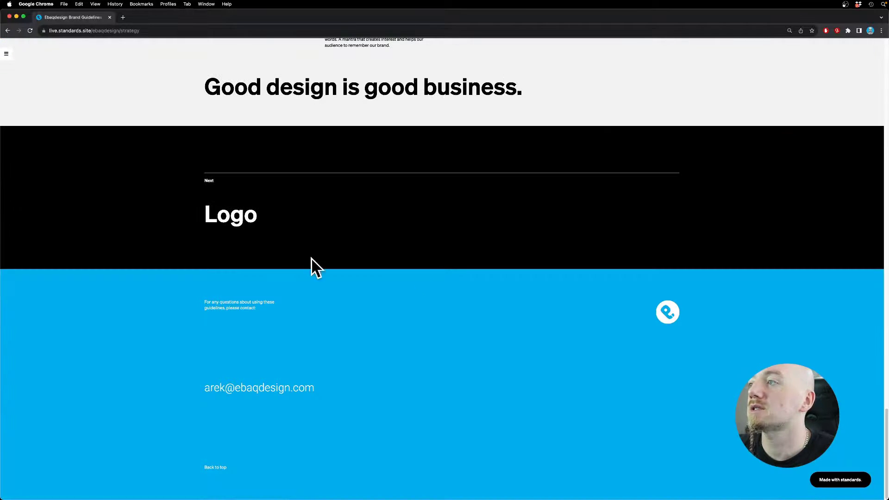
{"action": "left_click", "coordinate": [238, 218]}
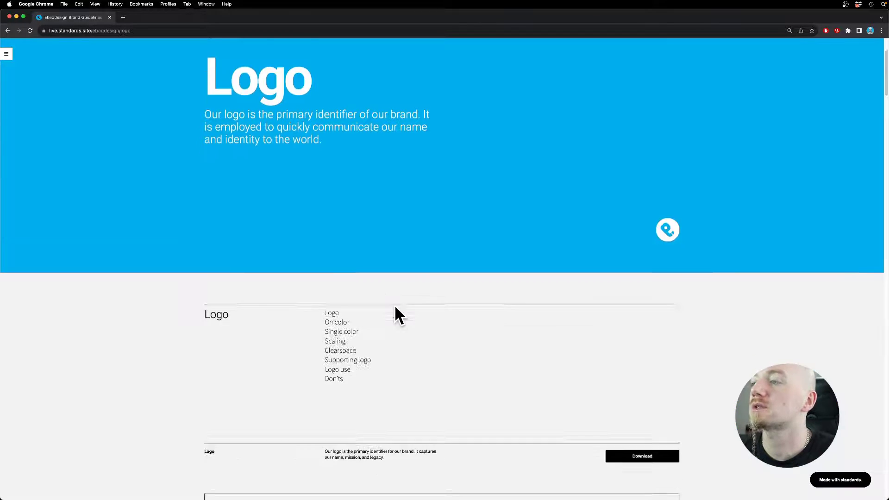
{"action": "scroll", "coordinate": [396, 309], "scroll_direction": "down", "scroll_amount": 15}
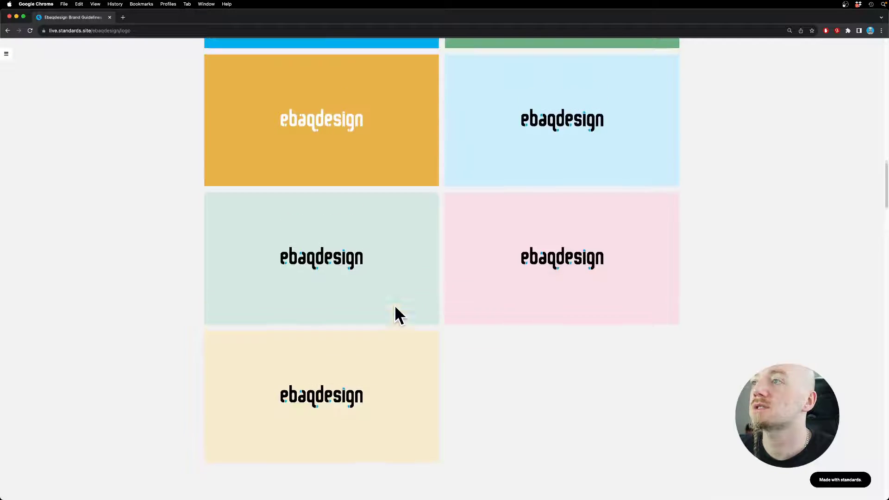
{"action": "scroll", "coordinate": [431, 234], "scroll_direction": "down", "scroll_amount": 15}
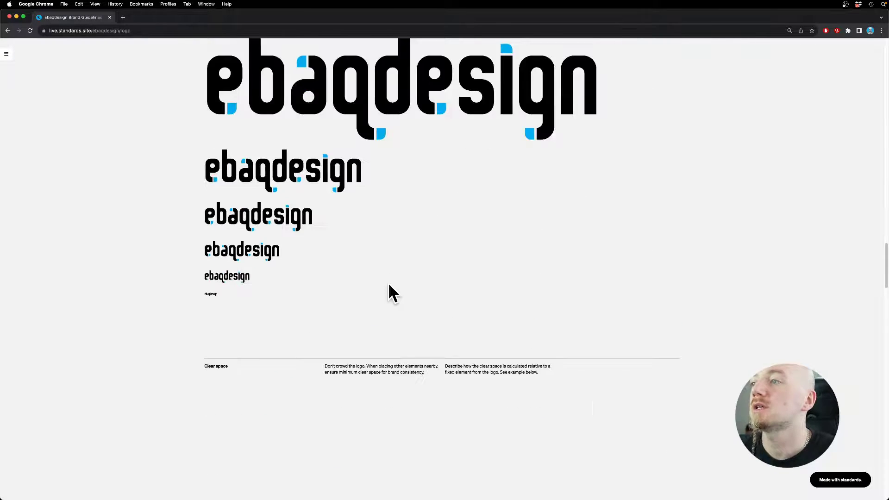
{"action": "scroll", "coordinate": [389, 285], "scroll_direction": "down", "scroll_amount": 15}
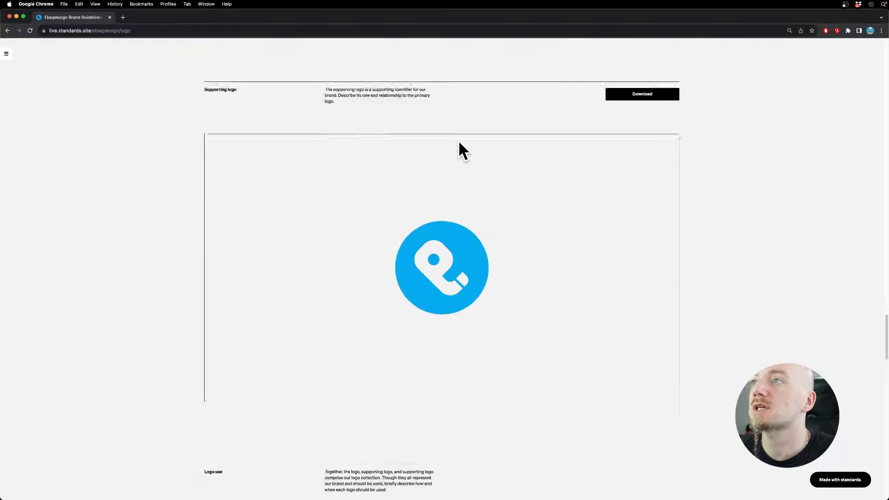
{"action": "scroll", "coordinate": [461, 150], "scroll_direction": "down", "scroll_amount": 15}
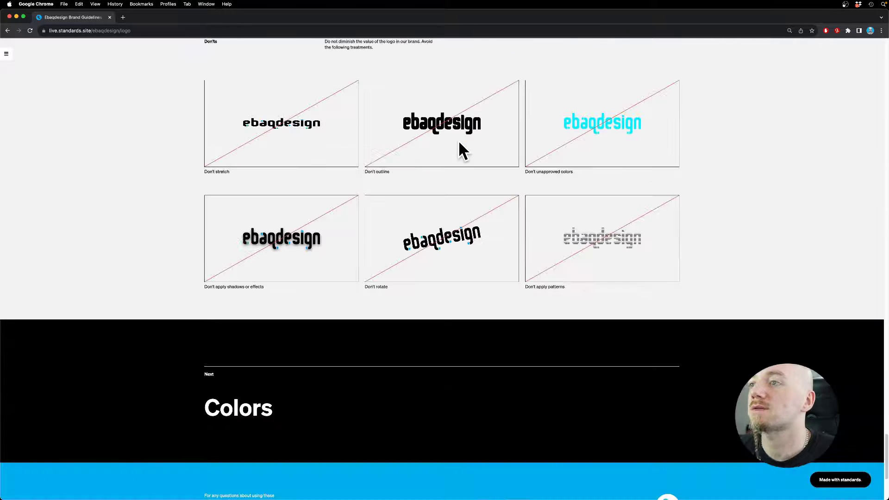
Go on to the Colors page, scroll through it and back to the top
{"action": "left_click", "coordinate": [260, 410]}
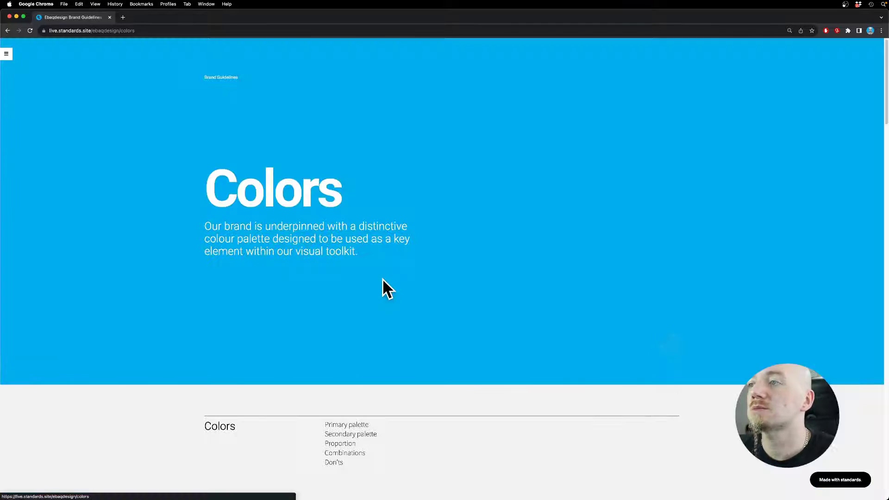
{"action": "scroll", "coordinate": [430, 292], "scroll_direction": "down", "scroll_amount": 20}
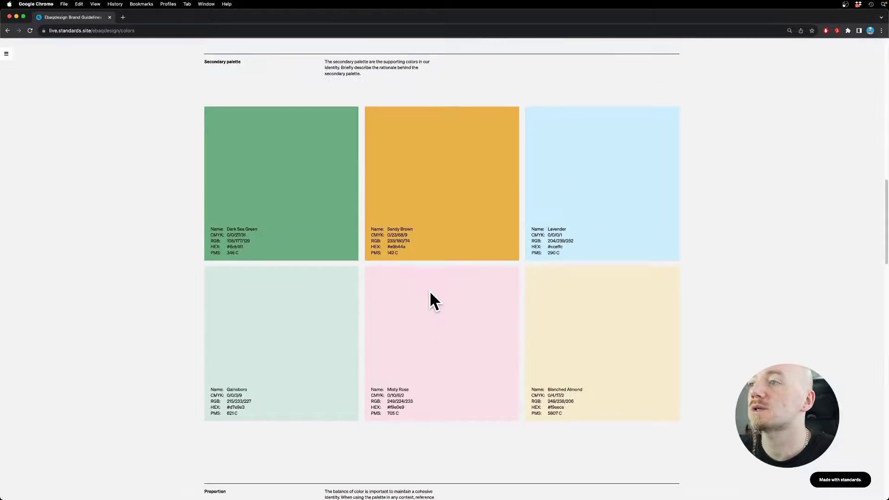
{"action": "scroll", "coordinate": [430, 301], "scroll_direction": "down", "scroll_amount": 20}
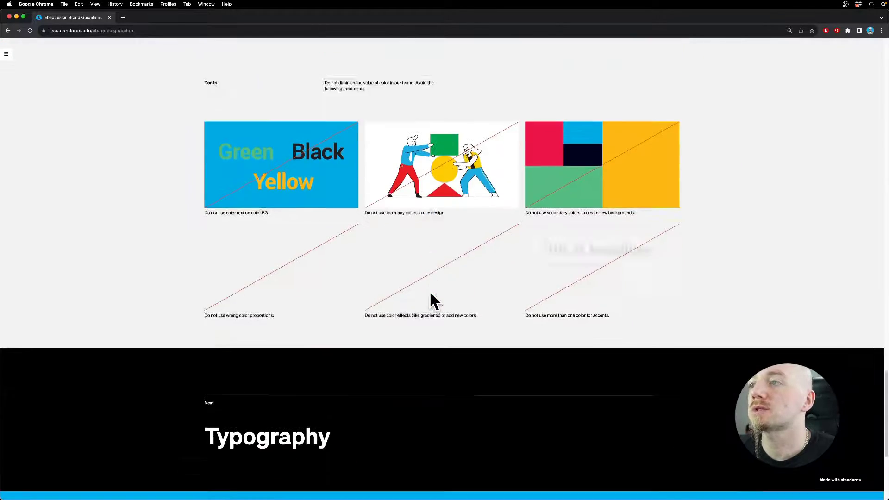
{"action": "scroll", "coordinate": [430, 291], "scroll_direction": "up", "scroll_amount": 20}
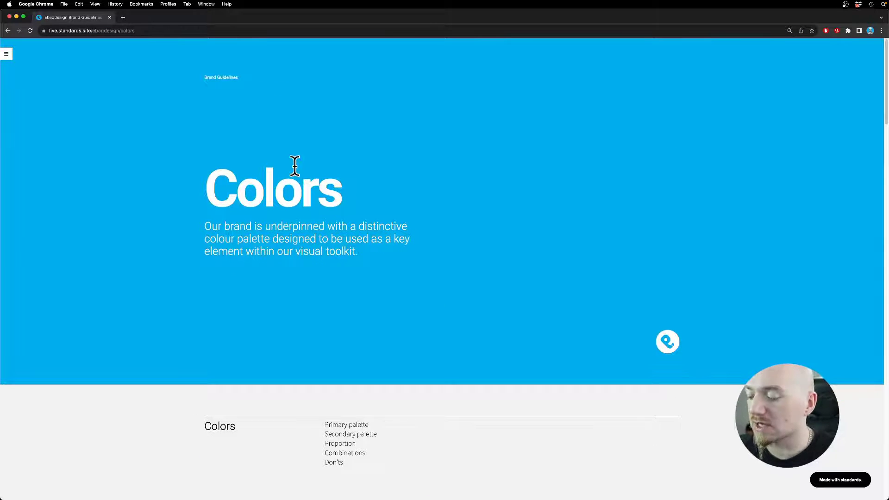
{"action": "key", "text": "super+Tab"}
Focus the InDesign guidelines document, then switch spaces with Ctrl+Right to the live guidelines website
{"action": "left_click", "coordinate": [418, 249]}
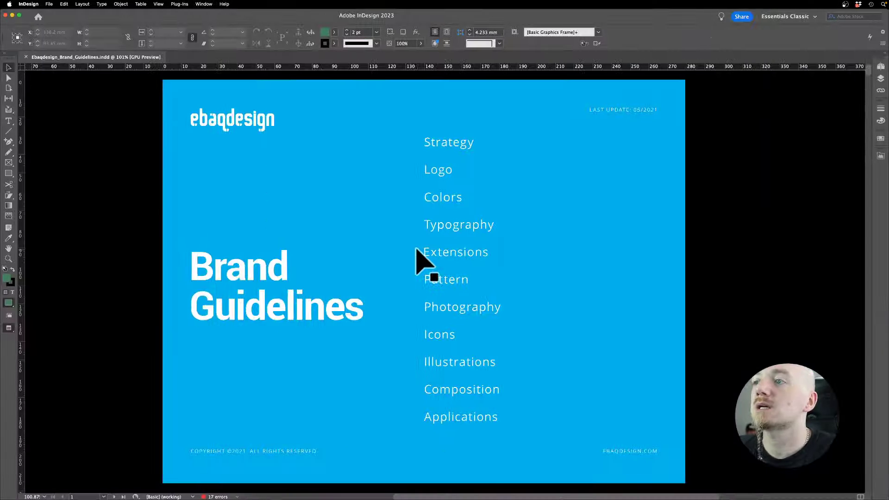
{"action": "left_click", "coordinate": [416, 250]}
{"action": "key", "text": "super+Tab"}
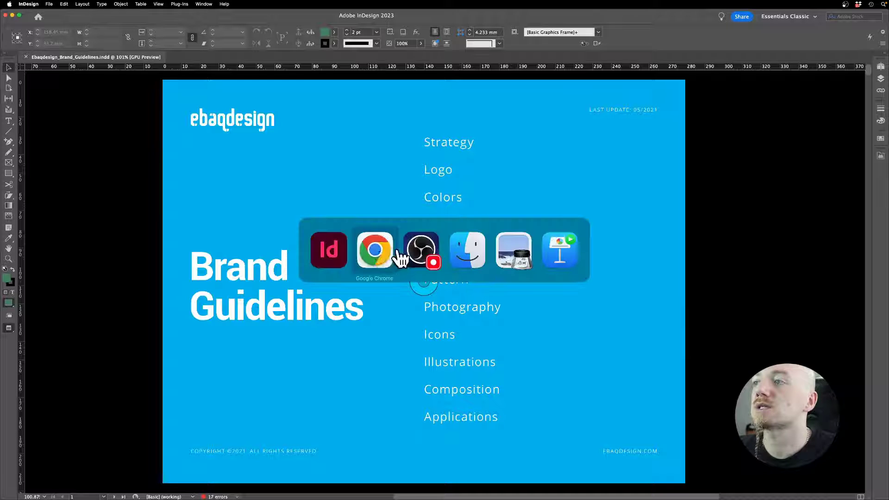
{"action": "key", "text": "Escape"}
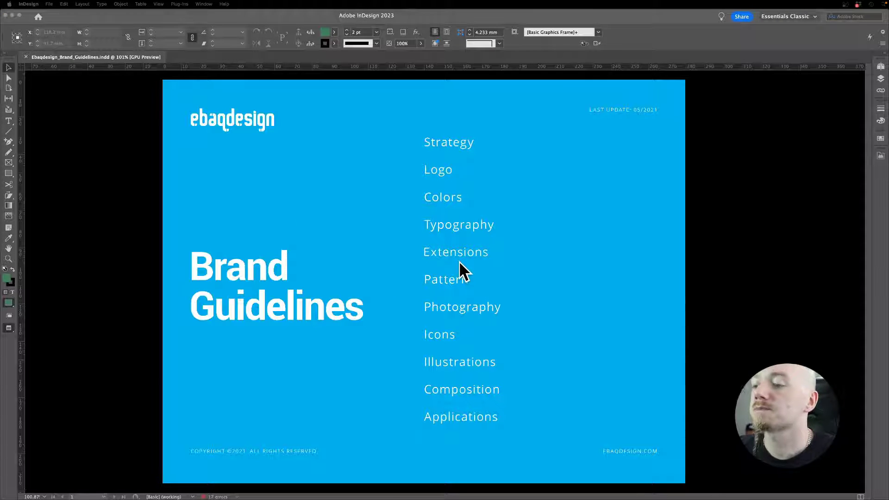
{"action": "left_click", "coordinate": [423, 281]}
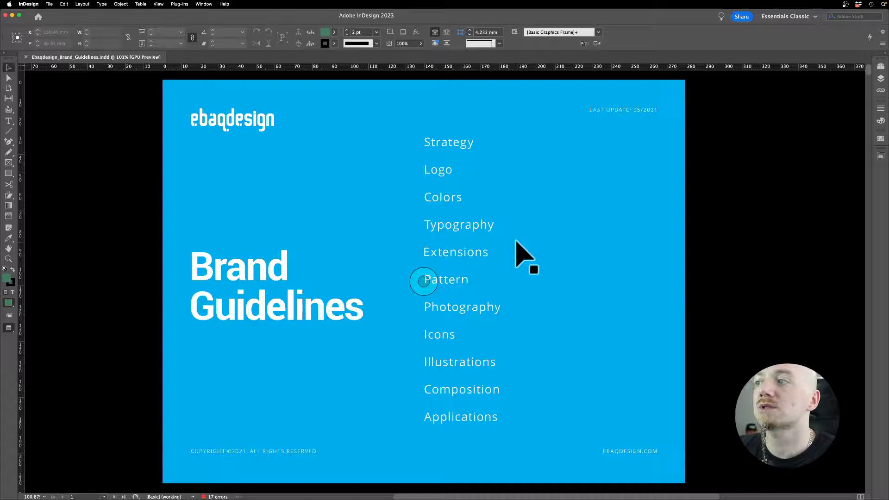
{"action": "key", "text": "ctrl+Right"}
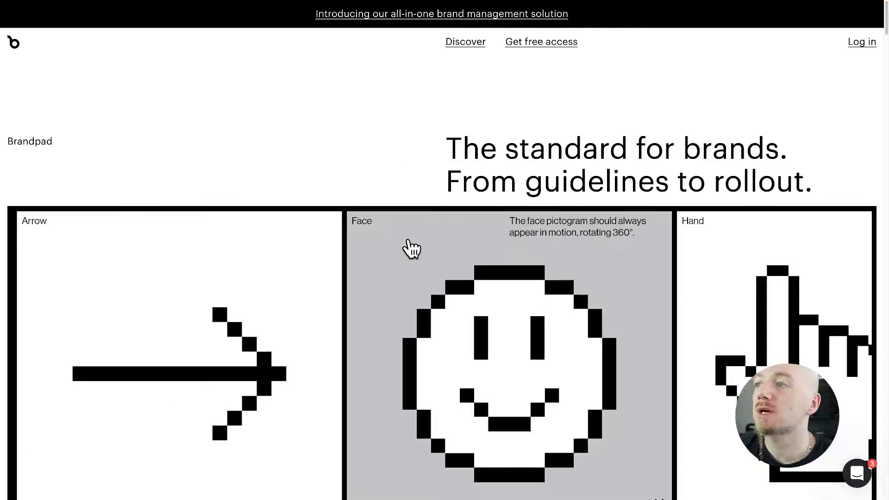
Scroll the Brandpad homepage through its showcases and templates to the NASA signage guidelines demo
{"action": "scroll", "coordinate": [410, 248], "scroll_direction": "down", "scroll_amount": 1}
{"action": "scroll", "coordinate": [410, 248], "scroll_direction": "down", "scroll_amount": 1}
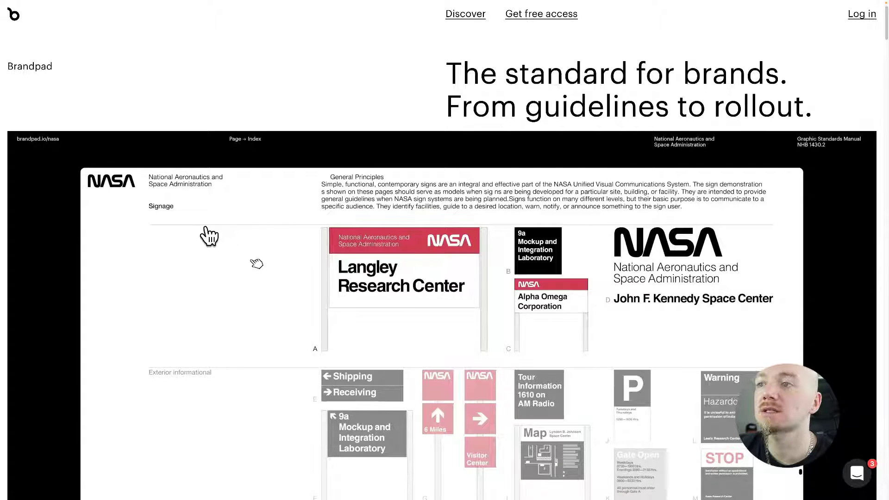
{"action": "scroll", "coordinate": [408, 319], "scroll_direction": "down", "scroll_amount": 3}
{"action": "scroll", "coordinate": [407, 320], "scroll_direction": "down", "scroll_amount": 10}
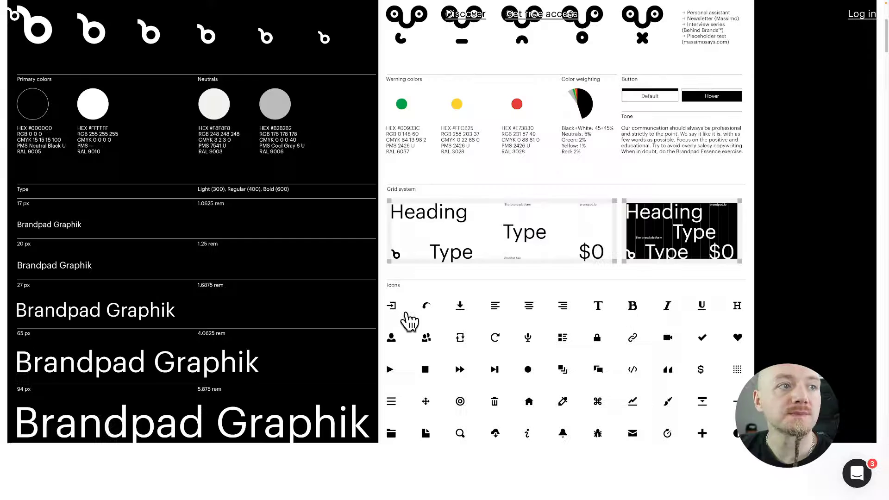
{"action": "scroll", "coordinate": [388, 297], "scroll_direction": "down", "scroll_amount": 5}
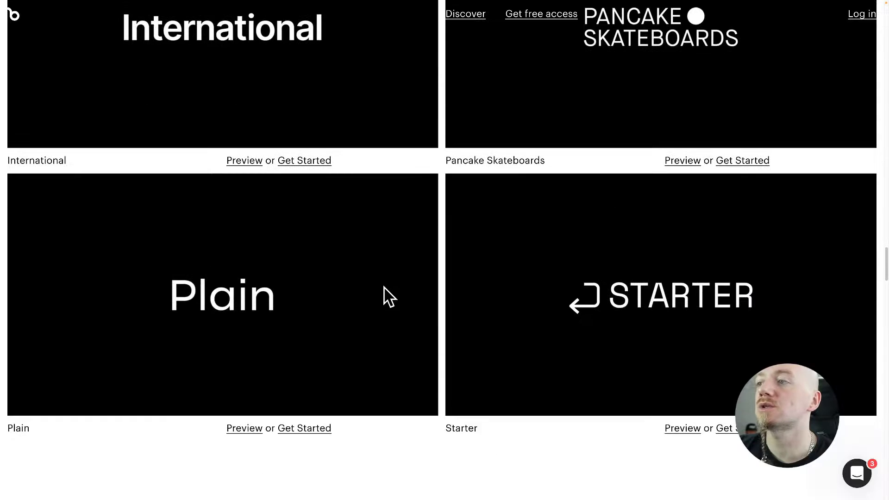
{"action": "scroll", "coordinate": [388, 296], "scroll_direction": "down", "scroll_amount": 6}
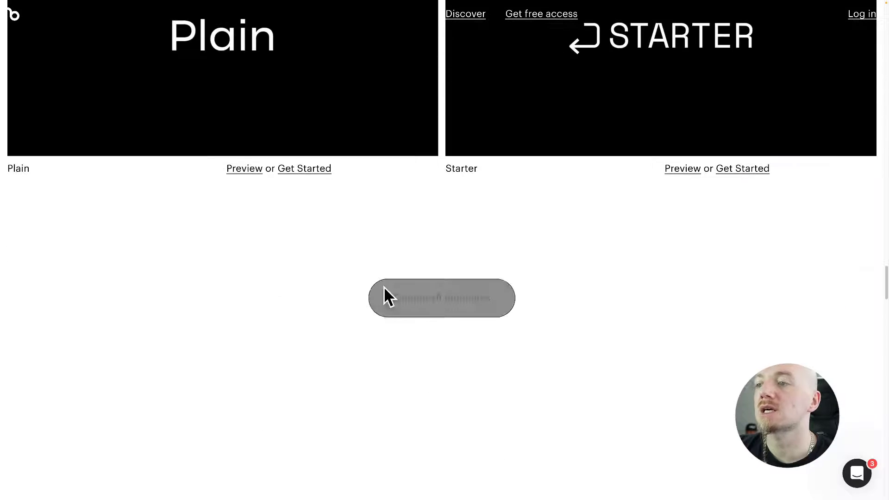
{"action": "scroll", "coordinate": [429, 319], "scroll_direction": "down", "scroll_amount": 8}
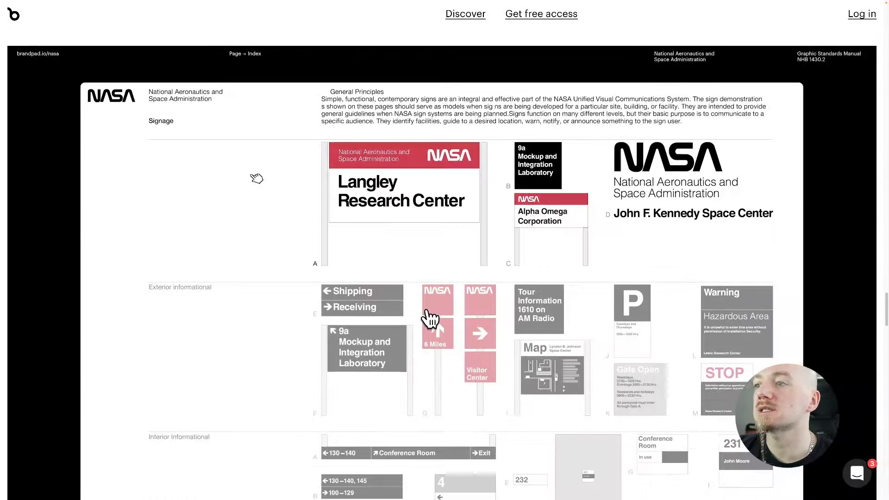
{"action": "scroll", "coordinate": [430, 318], "scroll_direction": "down", "scroll_amount": 6}
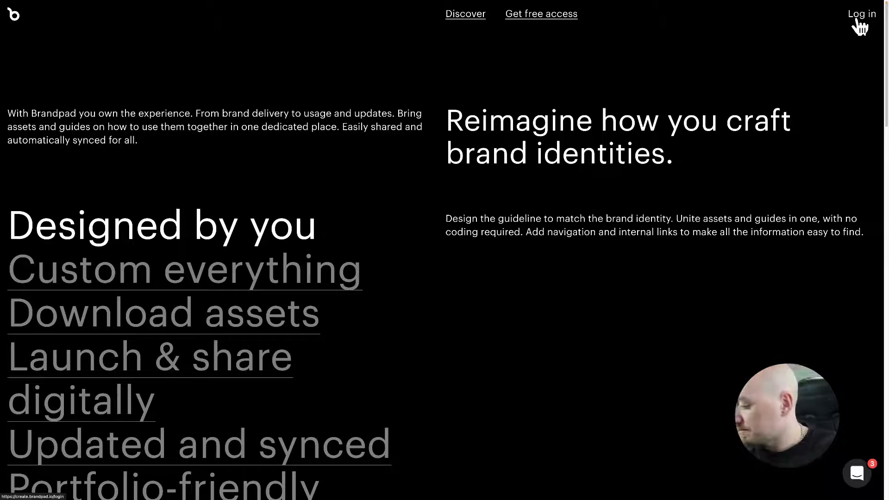
Log in, create the Ebaqdesign brand guideline at brandpad.io/ebaqdesign, and browse the canvas templates
{"action": "left_click", "coordinate": [856, 21]}
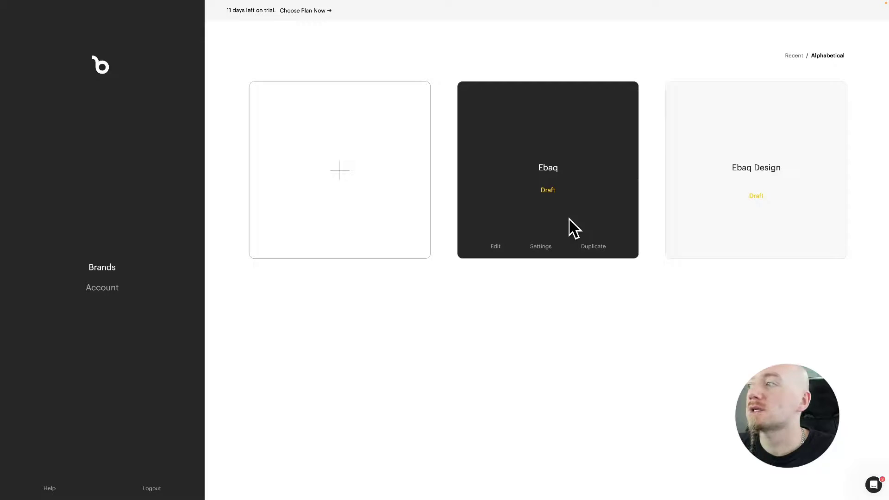
{"action": "left_click", "coordinate": [412, 182]}
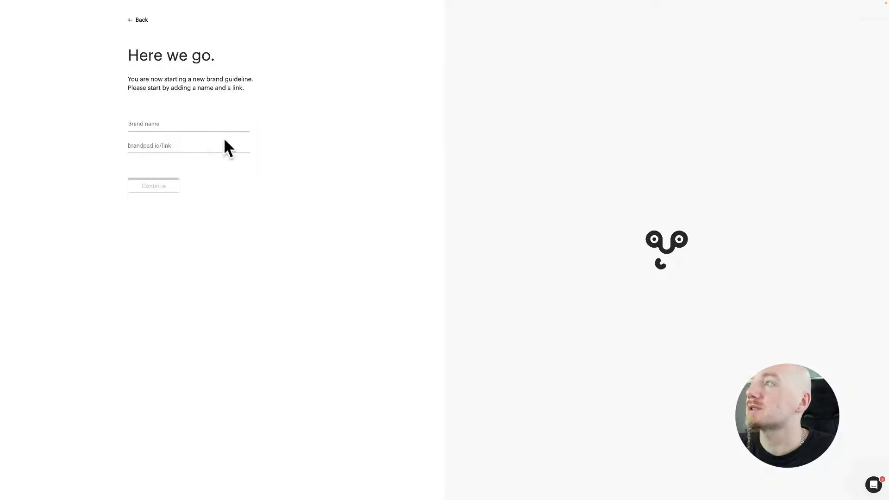
{"action": "left_click", "coordinate": [184, 124]}
{"action": "type", "text": "Ebaqdesign 2"}
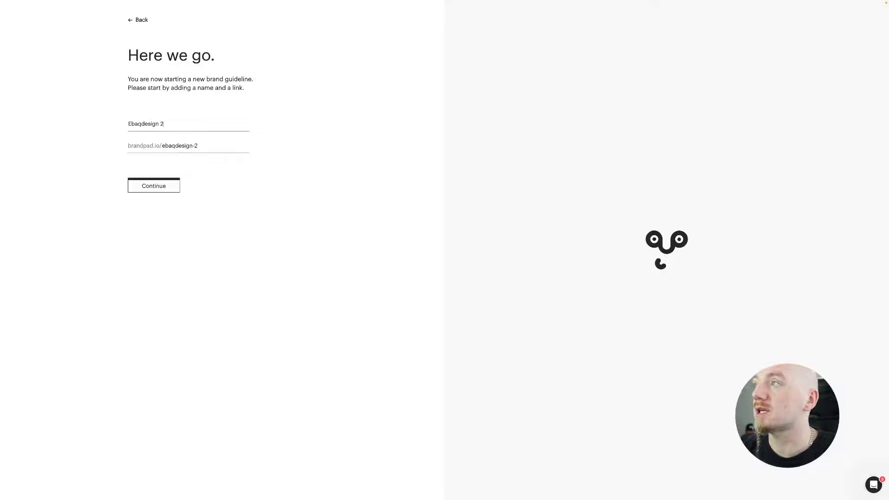
{"action": "key", "text": "Return"}
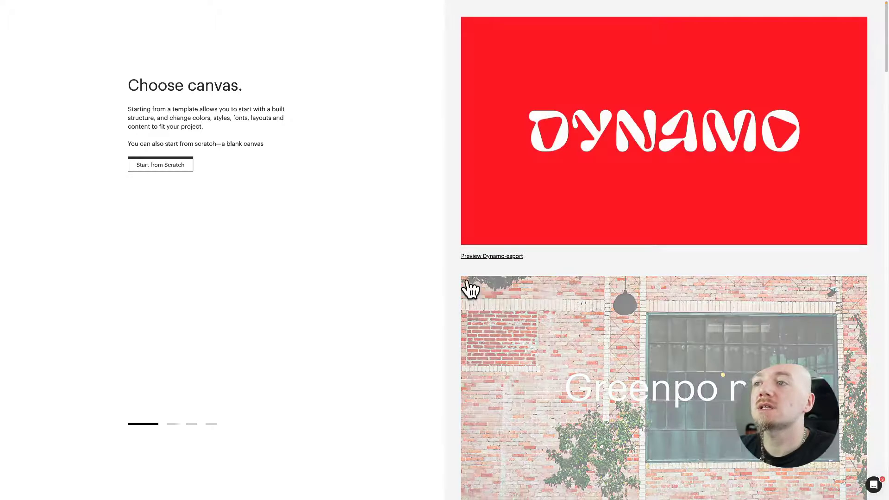
{"action": "scroll", "coordinate": [602, 264], "scroll_direction": "down", "scroll_amount": 4}
{"action": "scroll", "coordinate": [602, 256], "scroll_direction": "down", "scroll_amount": 10}
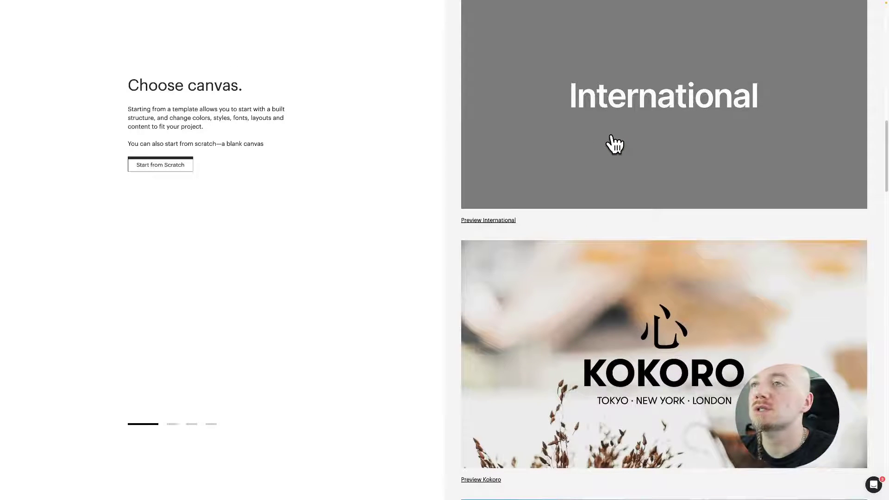
Create the brand from the International template and browse its typography presets and asset library
{"action": "left_click", "coordinate": [540, 176]}
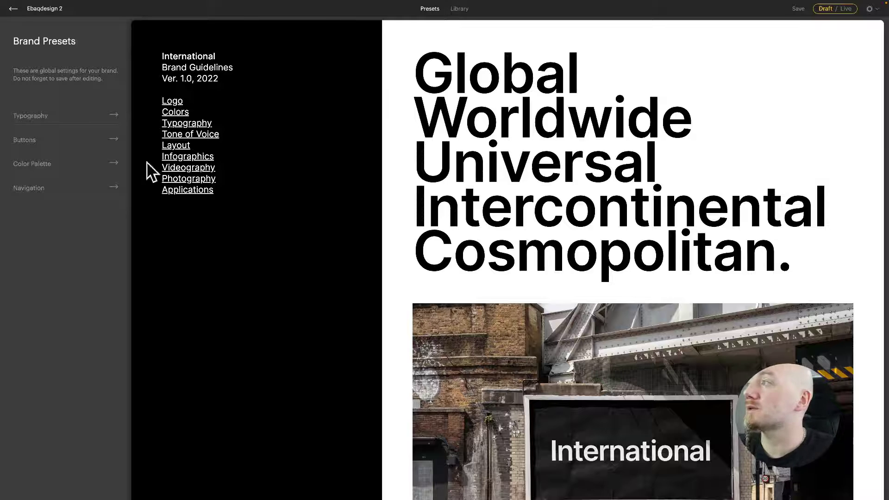
{"action": "left_click", "coordinate": [110, 121]}
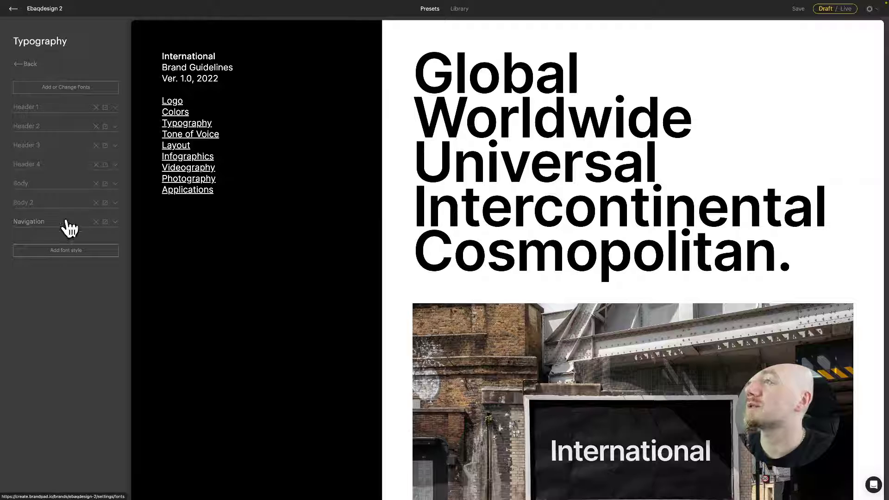
{"action": "left_click", "coordinate": [459, 10]}
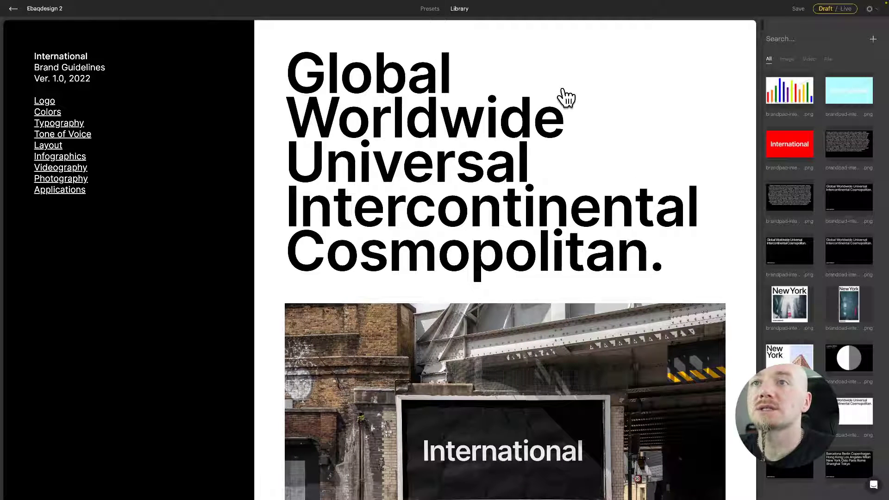
{"action": "scroll", "coordinate": [383, 293], "scroll_direction": "down", "scroll_amount": 10}
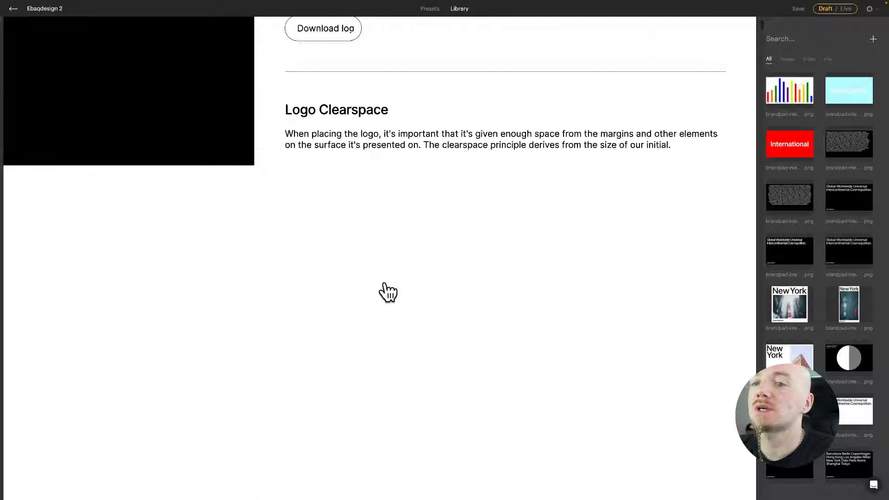
{"action": "scroll", "coordinate": [383, 291], "scroll_direction": "up", "scroll_amount": 10}
Replace the template's headline text with 'dfsvcsd'
{"action": "left_click", "coordinate": [474, 115]}
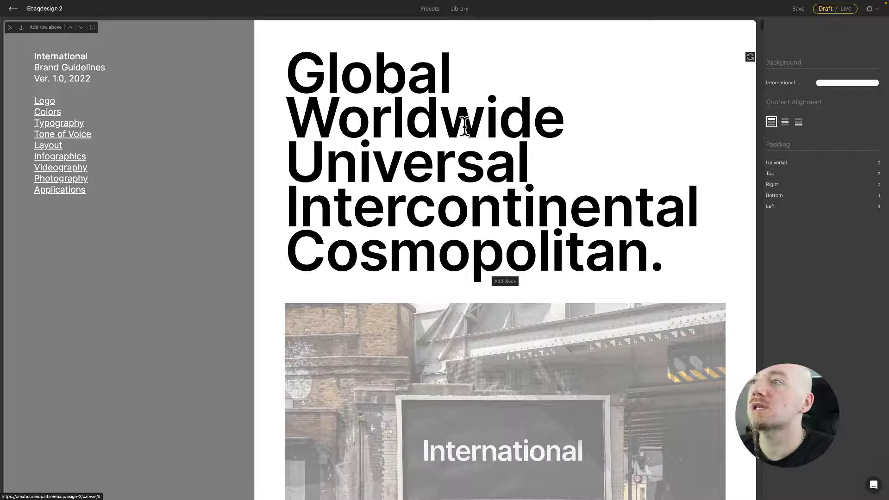
{"action": "double_click", "coordinate": [443, 137]}
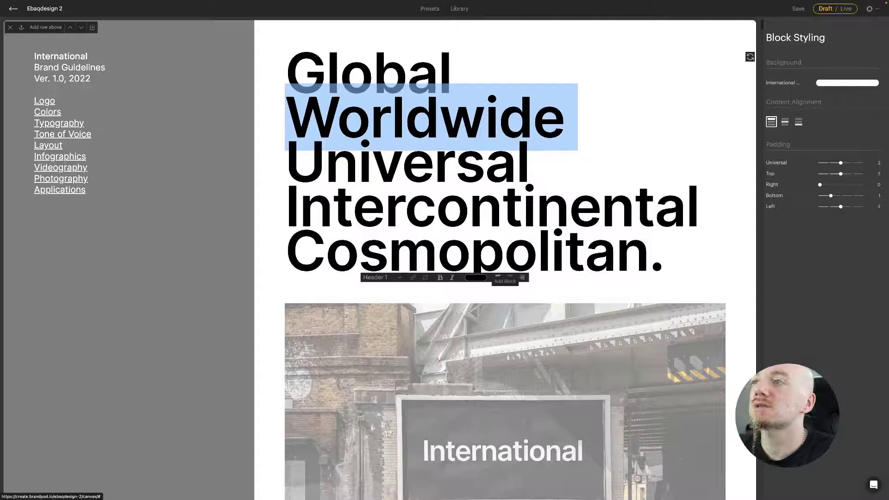
{"action": "type", "text": "efvcs"}
{"action": "key", "text": "ctrl+a"}
{"action": "type", "text": "dfsvcsd"}
{"action": "scroll", "coordinate": [470, 302], "scroll_direction": "down", "scroll_amount": 7}
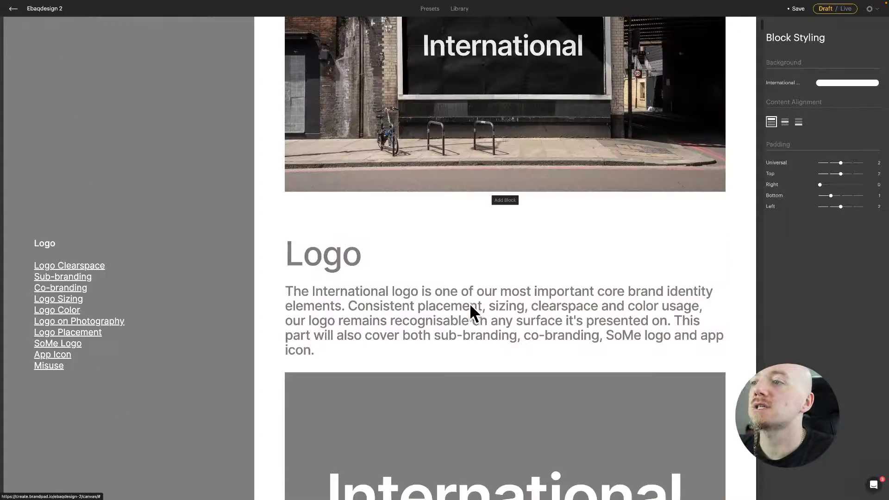
{"action": "scroll", "coordinate": [470, 302], "scroll_direction": "down", "scroll_amount": 5}
{"action": "scroll", "coordinate": [192, 172], "scroll_direction": "up", "scroll_amount": 12}
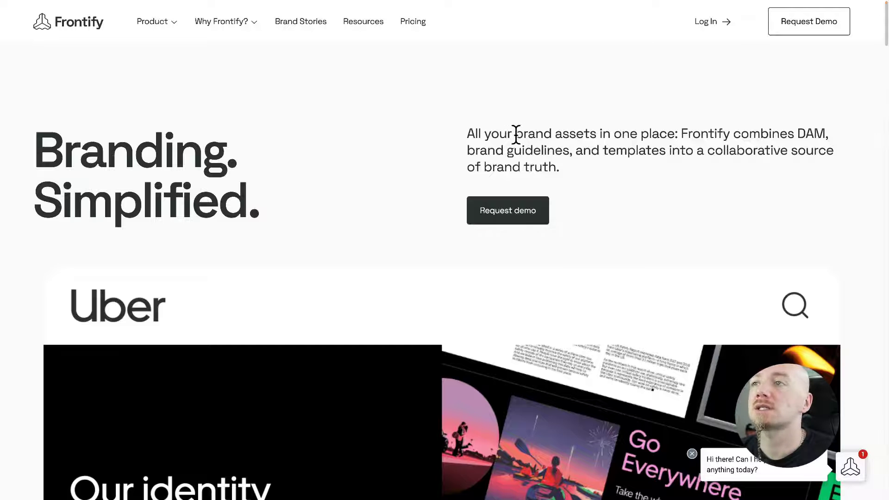
Scroll the Frontify homepage past the Guidelines card and go to Log In
{"action": "scroll", "coordinate": [592, 254], "scroll_direction": "down", "scroll_amount": 10}
{"action": "scroll", "coordinate": [366, 244], "scroll_direction": "up", "scroll_amount": 10}
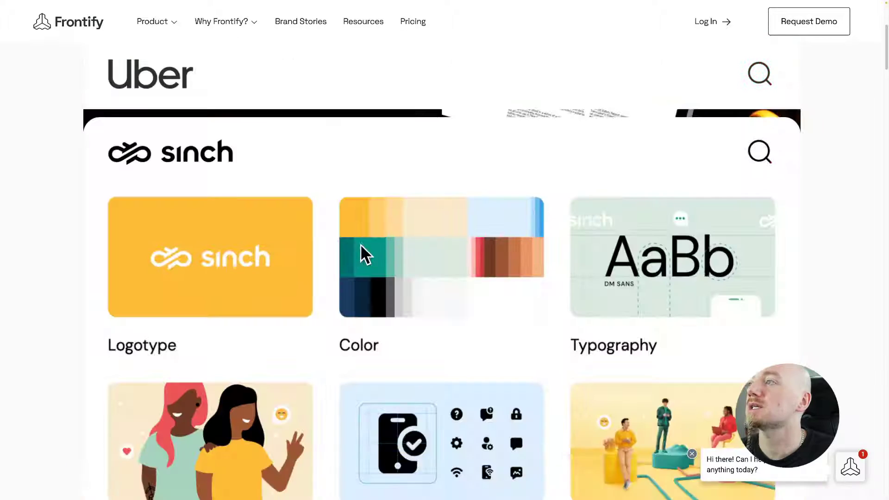
{"action": "scroll", "coordinate": [200, 263], "scroll_direction": "down", "scroll_amount": 8}
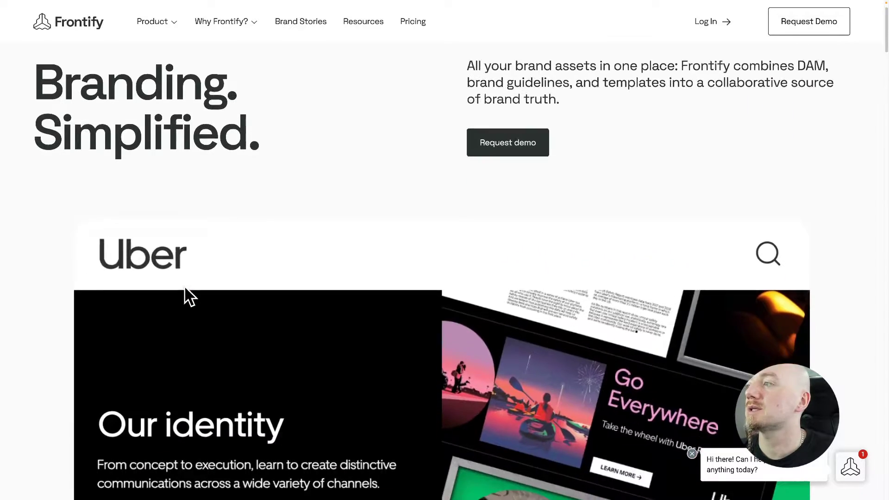
{"action": "scroll", "coordinate": [246, 270], "scroll_direction": "down", "scroll_amount": 8}
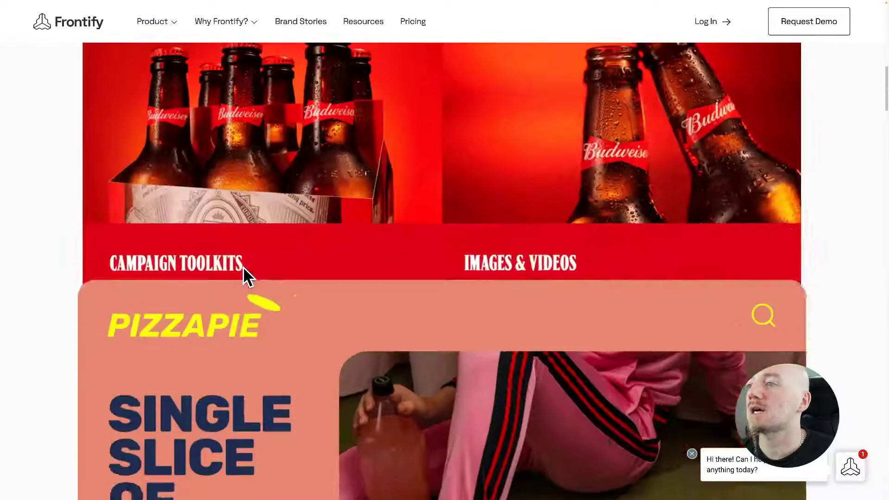
{"action": "scroll", "coordinate": [257, 273], "scroll_direction": "up", "scroll_amount": 5}
{"action": "scroll", "coordinate": [258, 278], "scroll_direction": "down", "scroll_amount": 6}
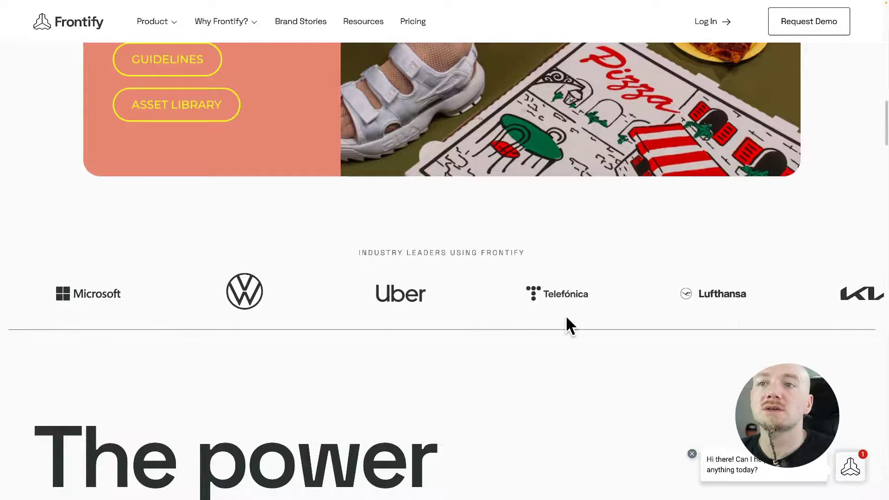
{"action": "scroll", "coordinate": [676, 366], "scroll_direction": "down", "scroll_amount": 5}
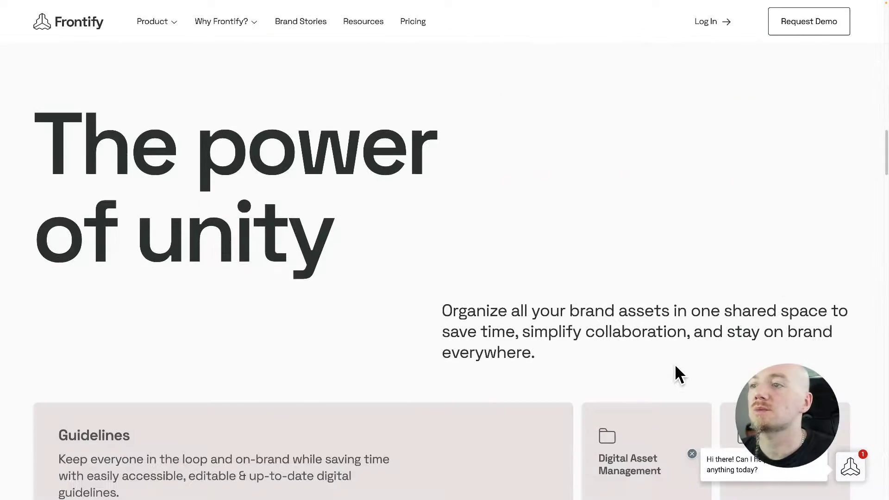
{"action": "scroll", "coordinate": [675, 373], "scroll_direction": "down", "scroll_amount": 5}
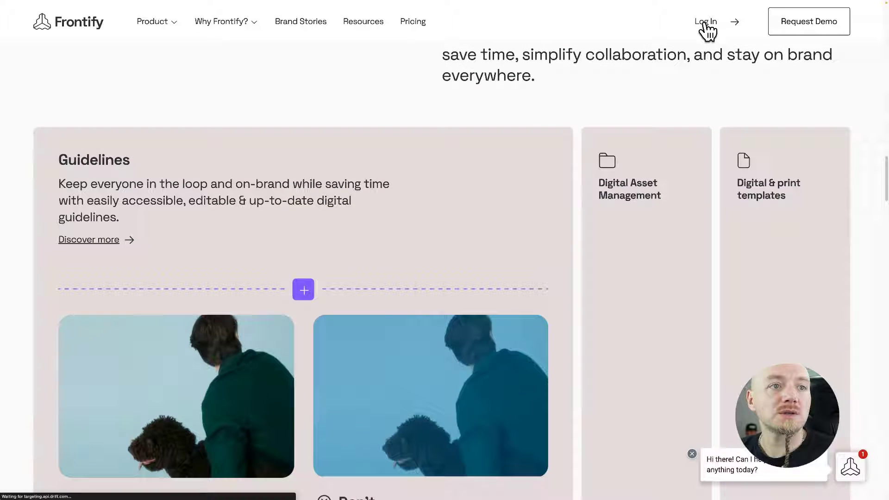
{"action": "left_click", "coordinate": [705, 23]}
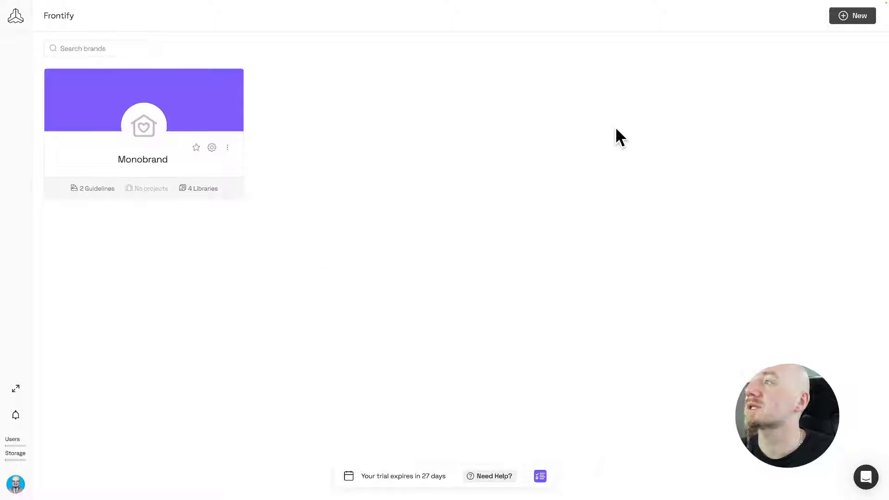
Create the brand 'Ebaqdesign 2' with a chosen colour and an Advanced Guideline guide
{"action": "left_click", "coordinate": [849, 20]}
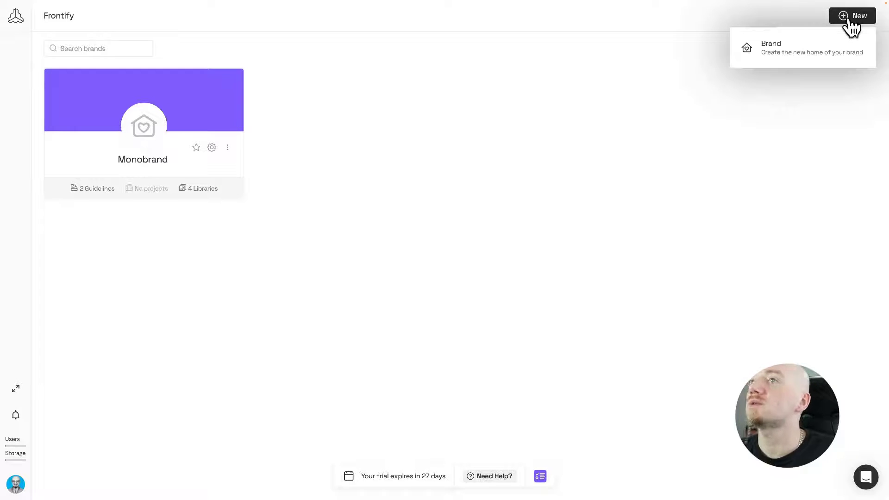
{"action": "left_click", "coordinate": [803, 46]}
{"action": "type", "text": "E"}
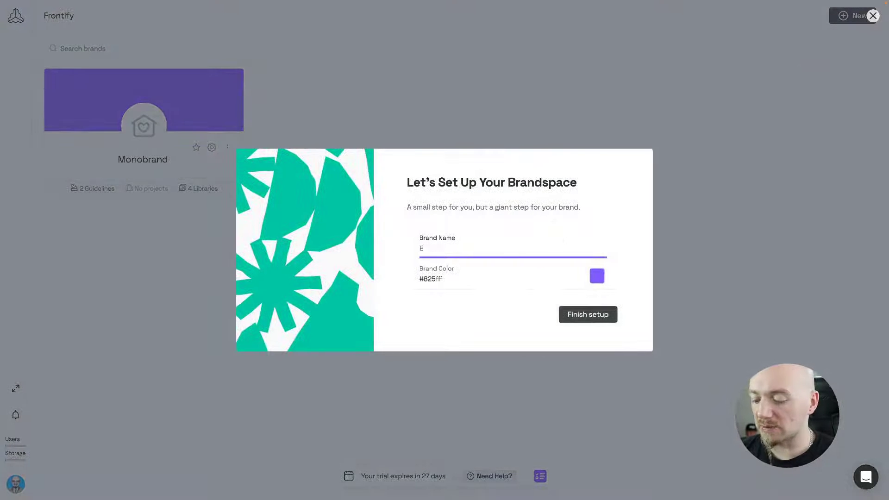
{"action": "type", "text": "baqdesign 2"}
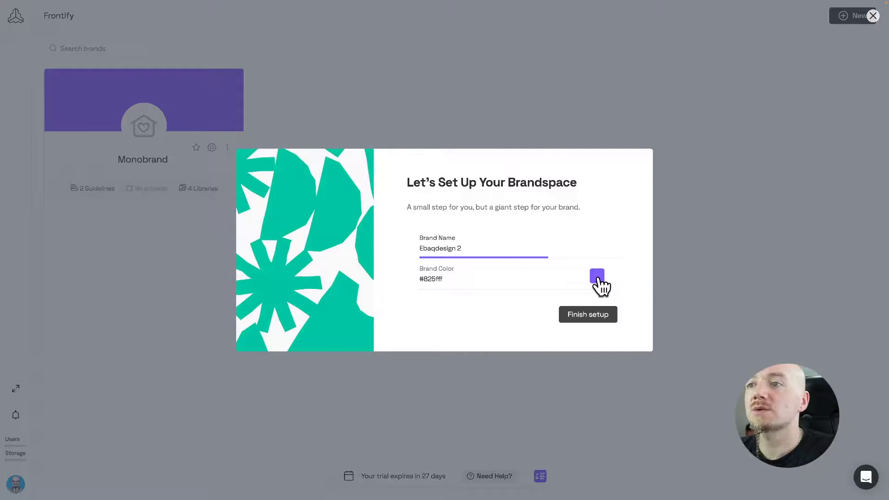
{"action": "left_click", "coordinate": [597, 276]}
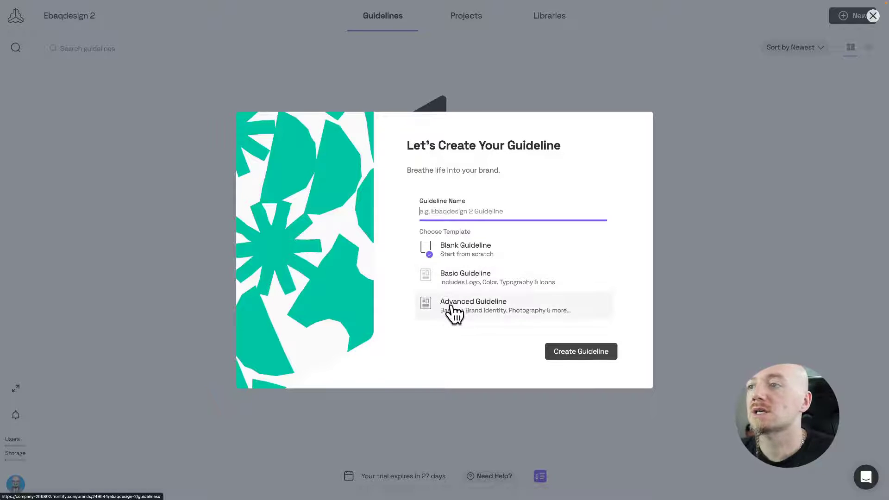
{"action": "left_click", "coordinate": [472, 314]}
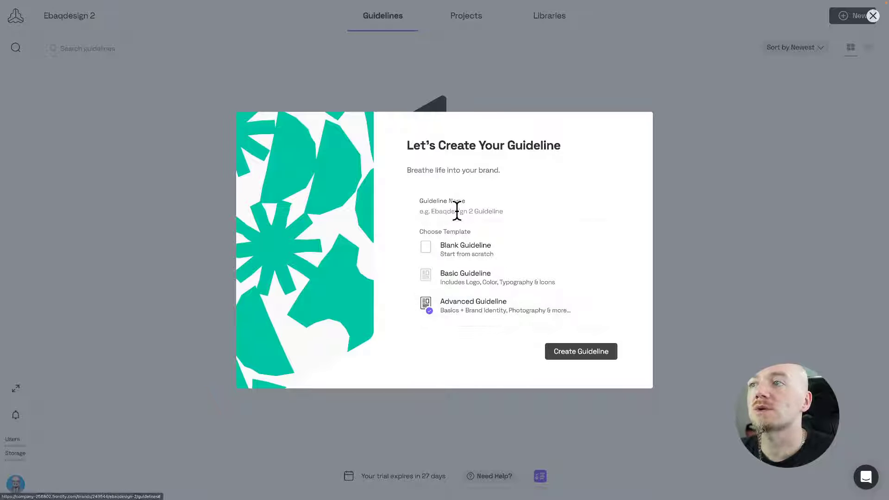
{"action": "key", "text": "Return"}
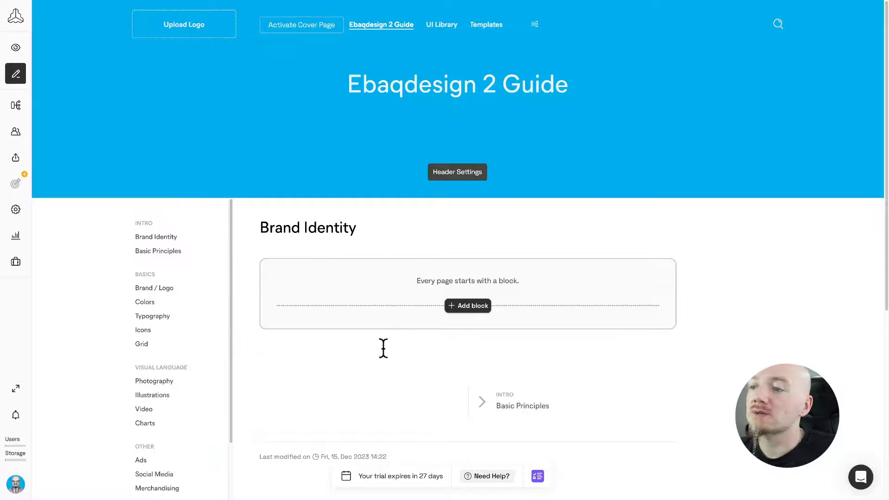
Go to the guide's Brand / Logo page and scroll down to Logo Variation
{"action": "scroll", "coordinate": [383, 348], "scroll_direction": "down", "scroll_amount": 3}
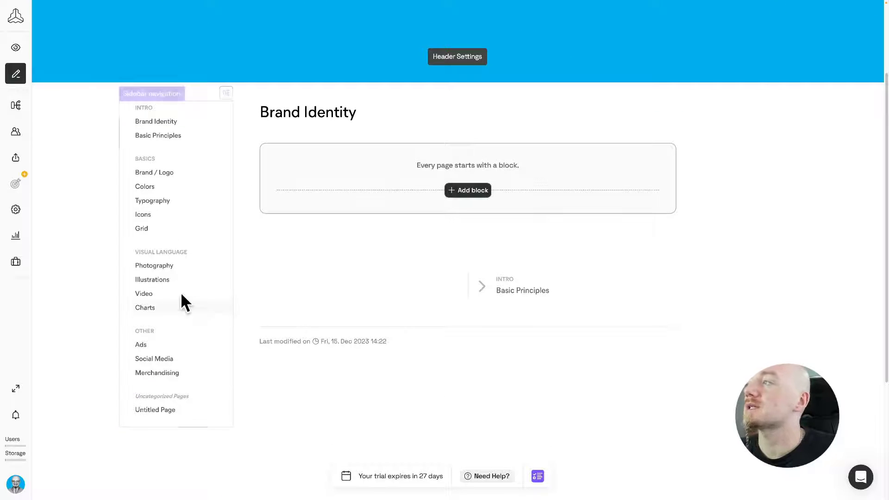
{"action": "left_click", "coordinate": [147, 172]}
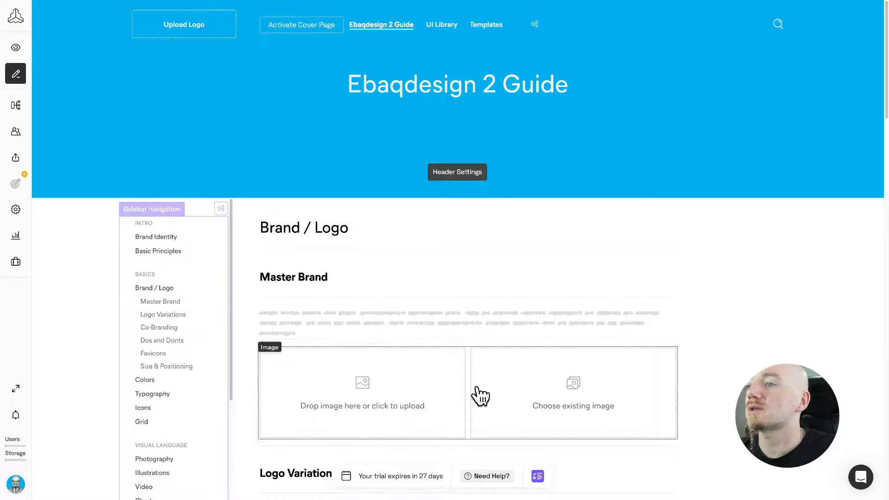
{"action": "scroll", "coordinate": [452, 339], "scroll_direction": "down", "scroll_amount": 5}
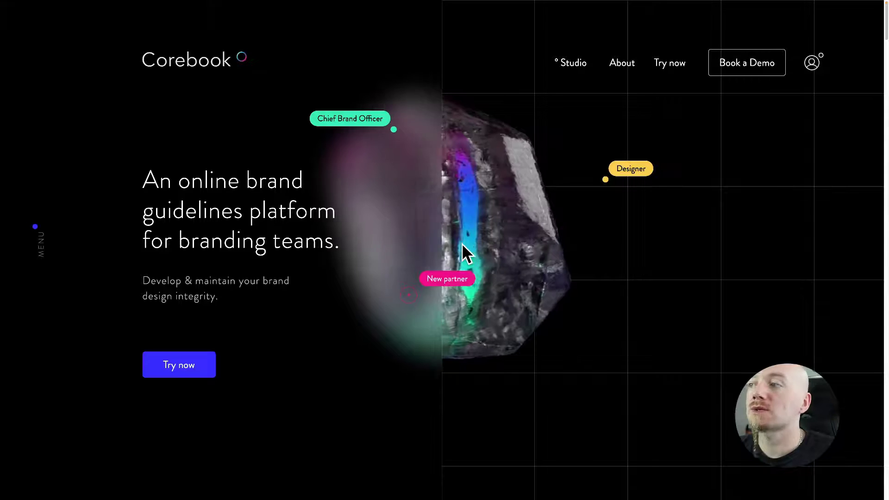
Scroll the Corebook product page through the principles and client list to Principle 5
{"action": "scroll", "coordinate": [441, 321], "scroll_direction": "down", "scroll_amount": 5}
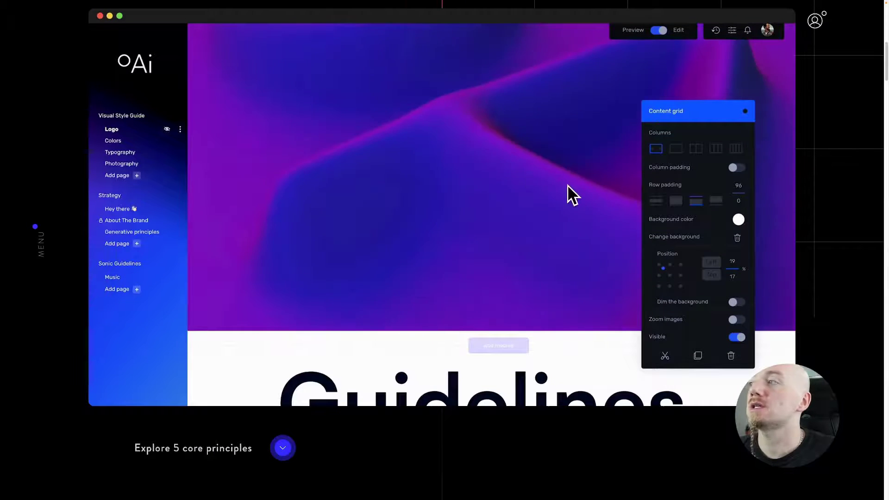
{"action": "scroll", "coordinate": [546, 304], "scroll_direction": "down", "scroll_amount": 1}
{"action": "scroll", "coordinate": [498, 289], "scroll_direction": "down", "scroll_amount": 5}
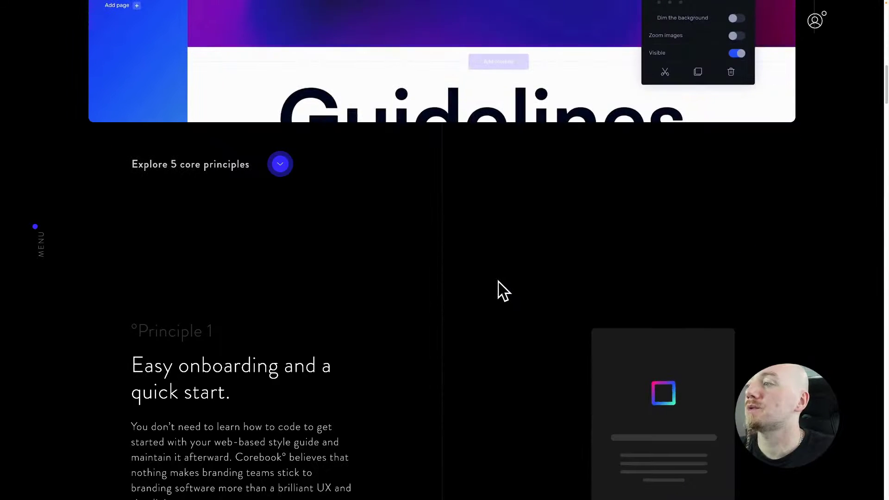
{"action": "scroll", "coordinate": [496, 292], "scroll_direction": "down", "scroll_amount": 5}
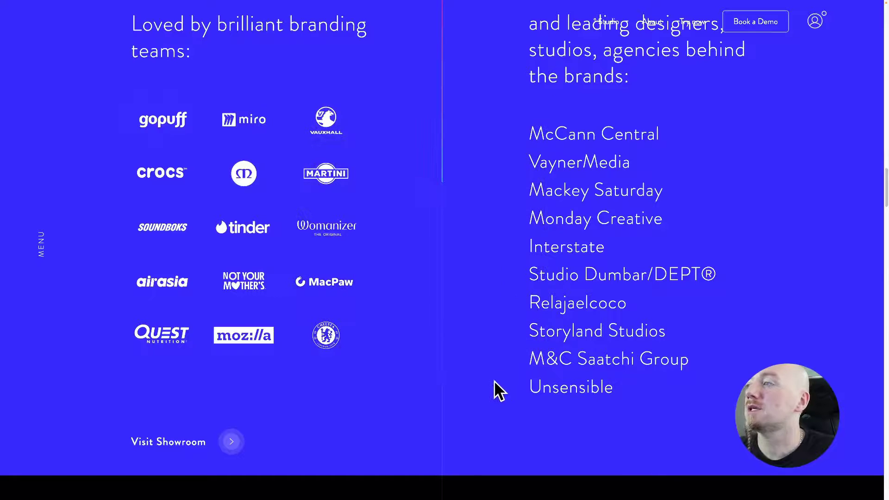
{"action": "scroll", "coordinate": [541, 148], "scroll_direction": "down", "scroll_amount": 1}
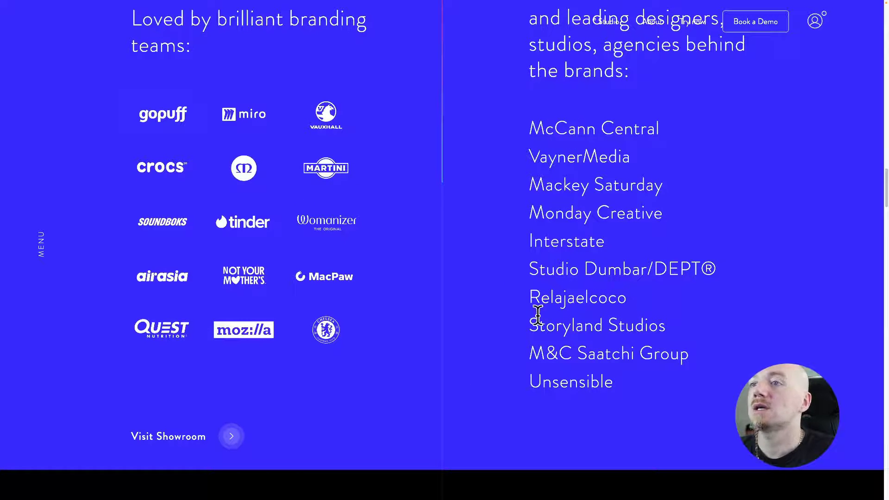
{"action": "scroll", "coordinate": [507, 349], "scroll_direction": "down", "scroll_amount": 3}
{"action": "scroll", "coordinate": [508, 349], "scroll_direction": "down", "scroll_amount": 3}
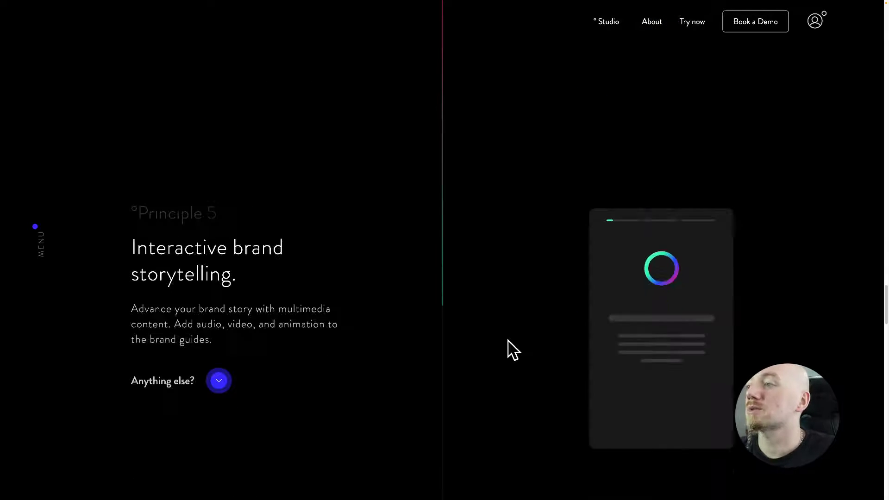
{"action": "scroll", "coordinate": [508, 341], "scroll_direction": "up", "scroll_amount": 5}
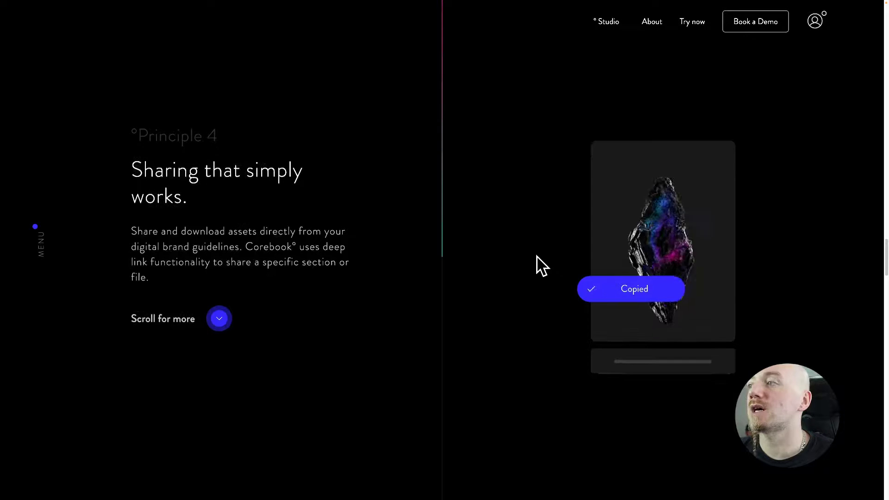
{"action": "scroll", "coordinate": [539, 267], "scroll_direction": "down", "scroll_amount": 3}
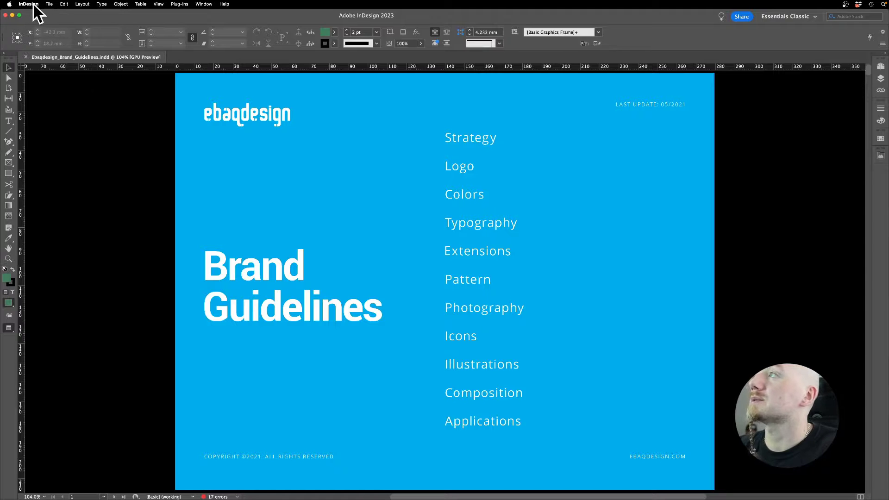
Look at File > Publish Online, then scroll the document down to the brand strategy pages
{"action": "left_click", "coordinate": [49, 4]}
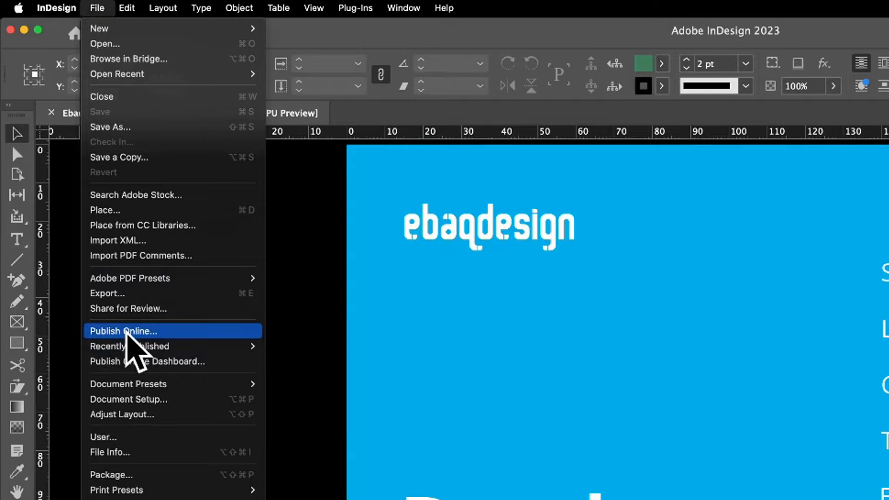
{"action": "key", "text": "Escape"}
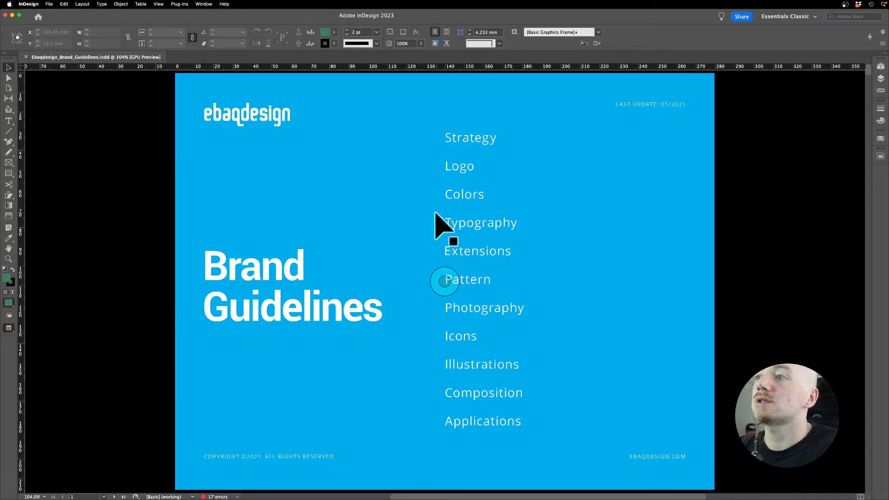
{"action": "scroll", "coordinate": [497, 240], "scroll_direction": "down", "scroll_amount": 1}
{"action": "scroll", "coordinate": [492, 227], "scroll_direction": "down", "scroll_amount": 20}
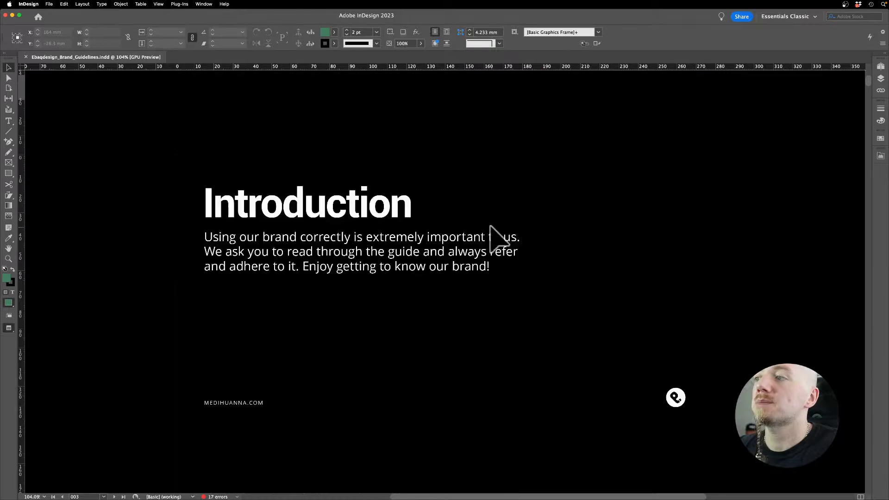
{"action": "scroll", "coordinate": [498, 239], "scroll_direction": "down", "scroll_amount": 20}
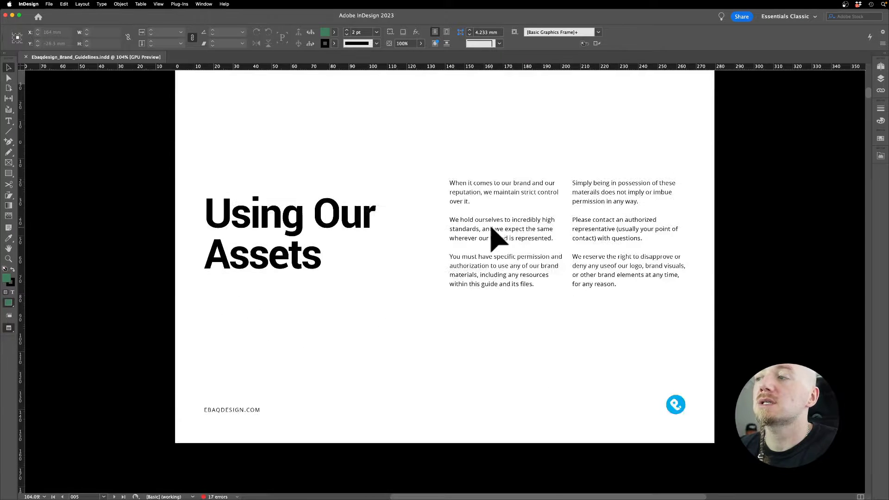
{"action": "scroll", "coordinate": [499, 240], "scroll_direction": "down", "scroll_amount": 20}
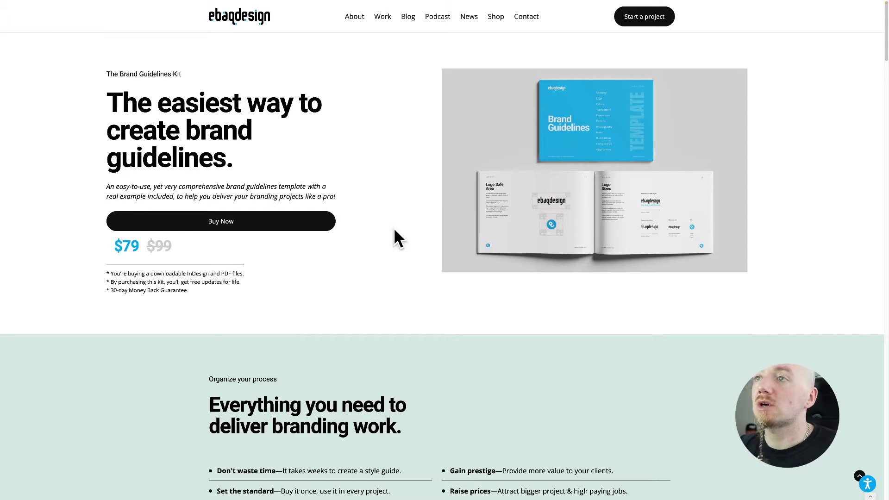
Highlight 'The Brand Guidelines Kit' label on the sales page, then clear the selection
{"action": "triple_click", "coordinate": [115, 71]}
{"action": "left_click", "coordinate": [278, 83]}
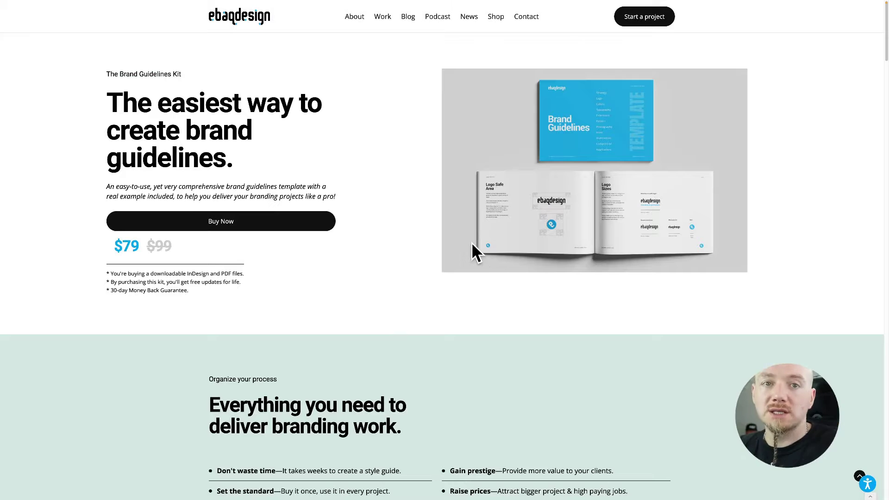